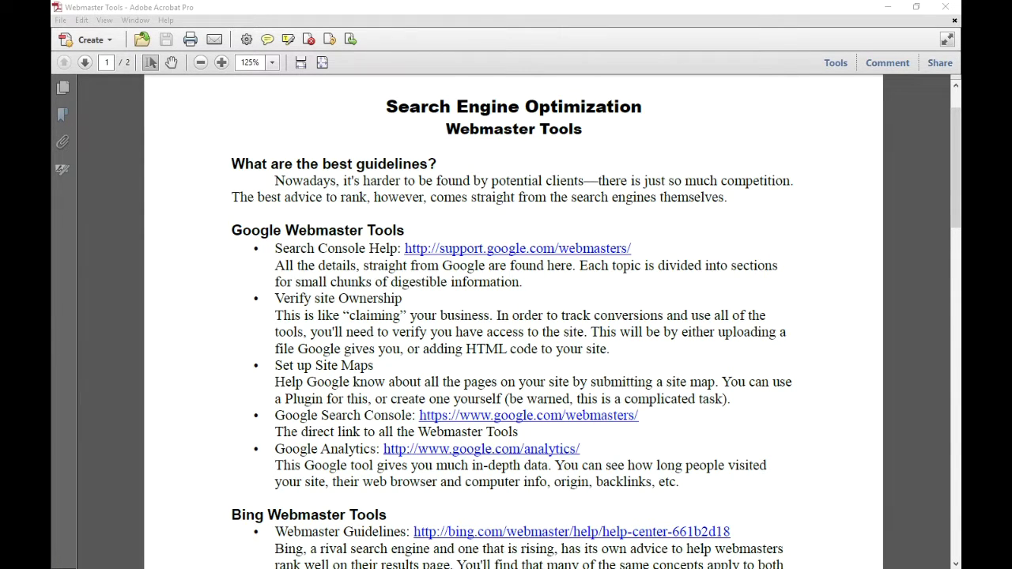
# Read through the Webmaster Tools guide, covering the Google and Bing sections and the Conversion Goals
pyautogui.click(875, 239)
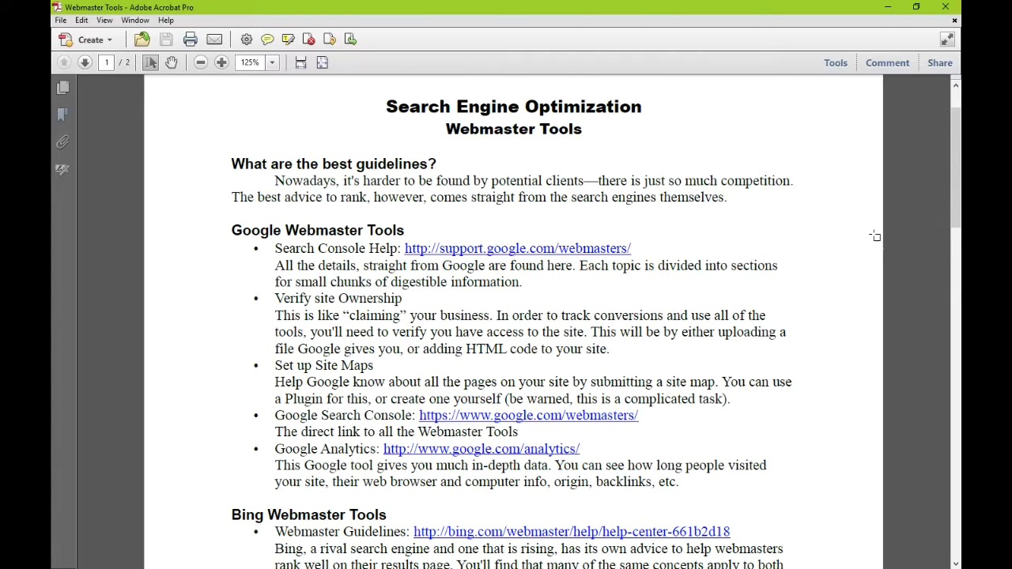
pyautogui.scroll(-6, 876, 240)
pyautogui.scroll(-2, 874, 238)
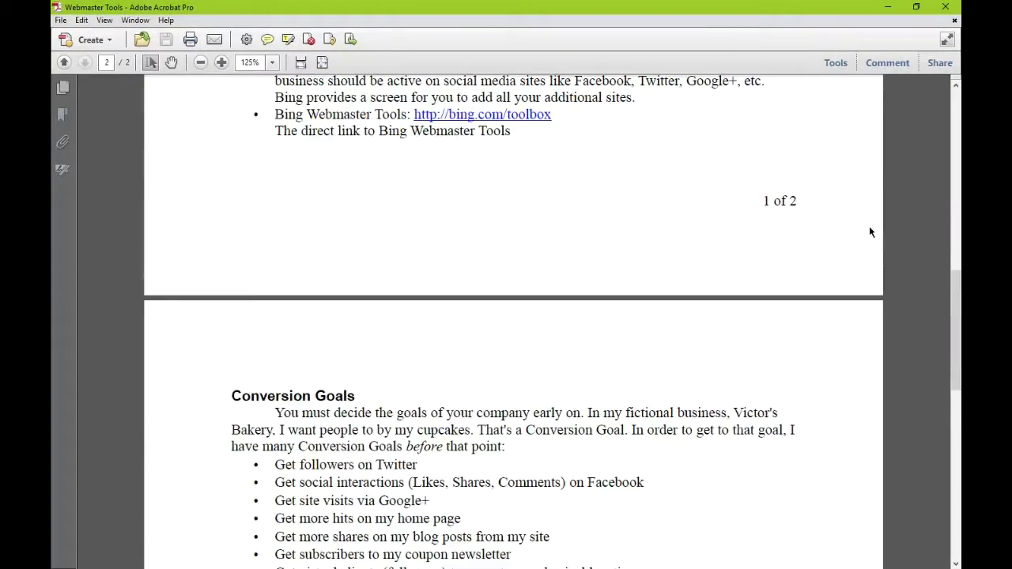
pyautogui.scroll(5, 868, 232)
pyautogui.scroll(2, 866, 228)
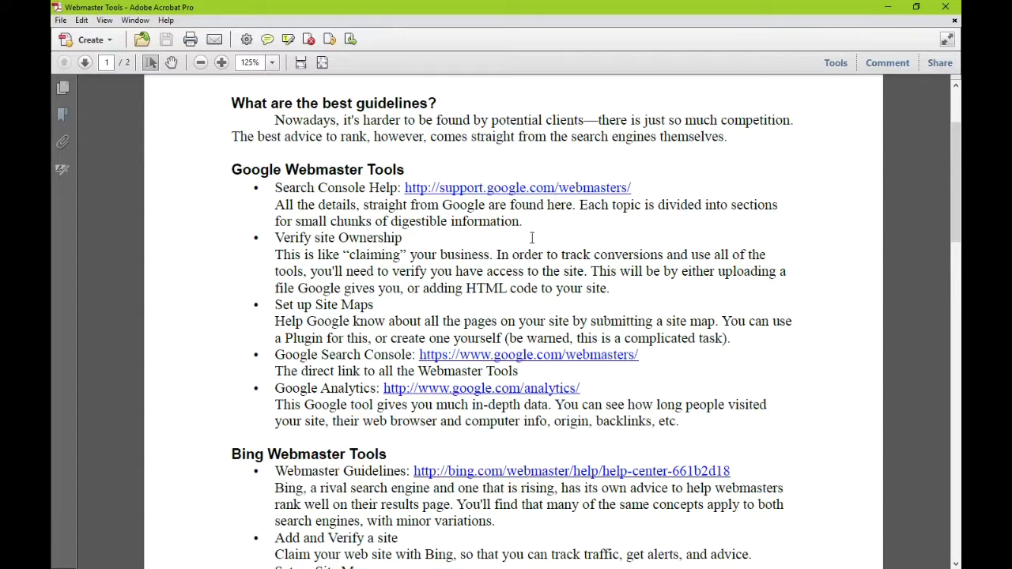
pyautogui.scroll(-1, 439, 251)
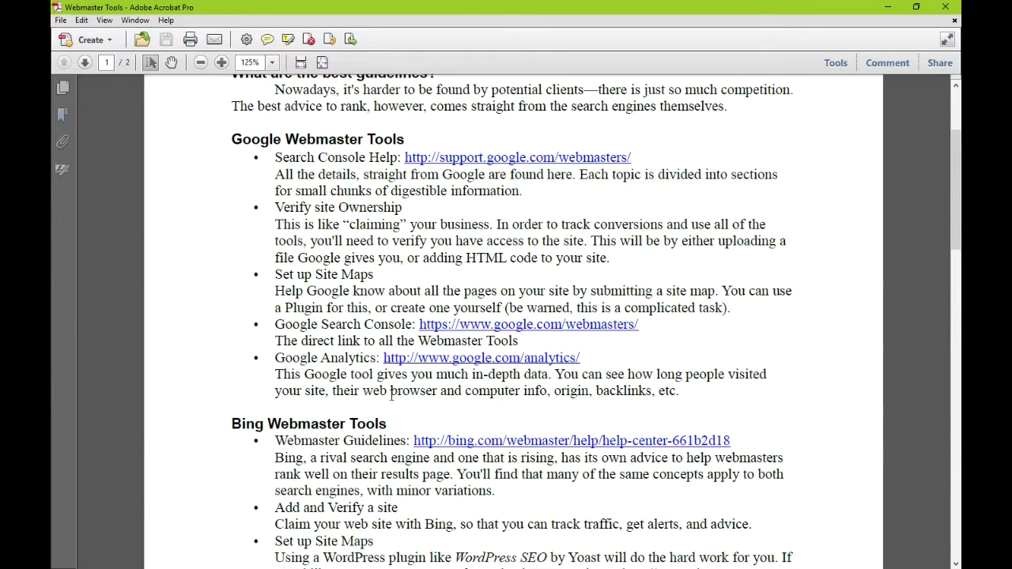
pyautogui.scroll(-15, 379, 419)
pyautogui.scroll(-5, 394, 388)
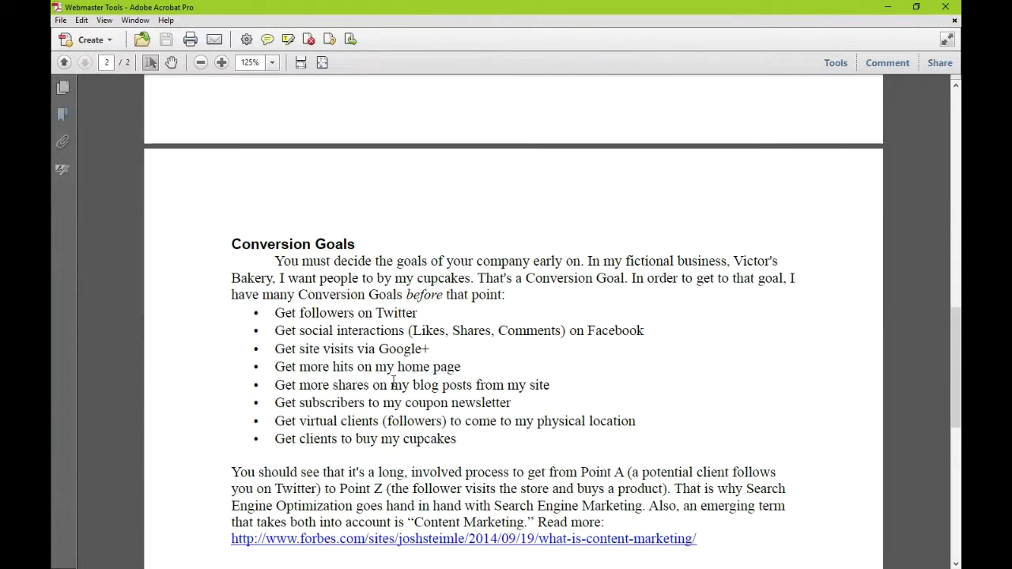
pyautogui.scroll(14, 388, 376)
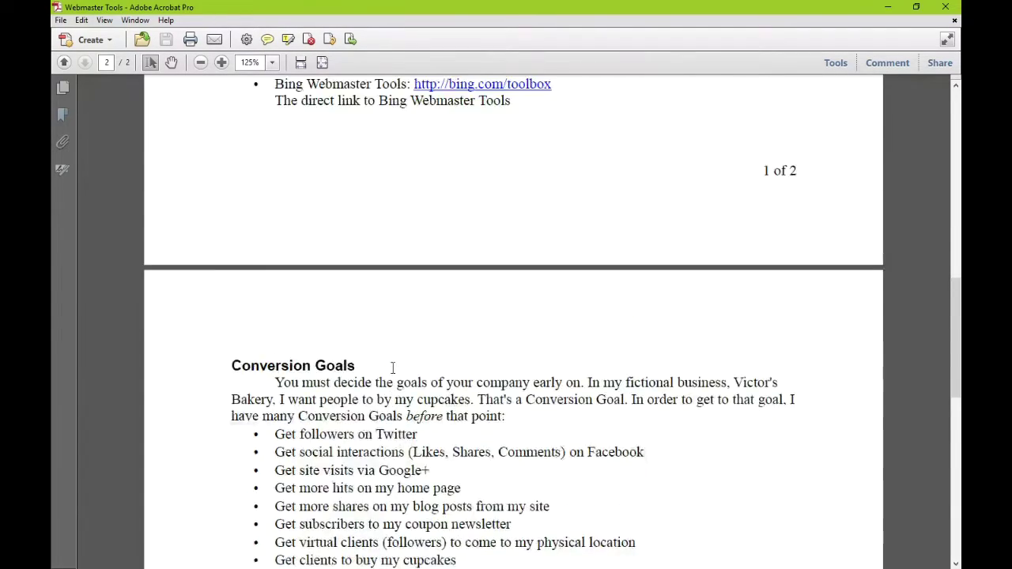
pyautogui.scroll(3, 394, 359)
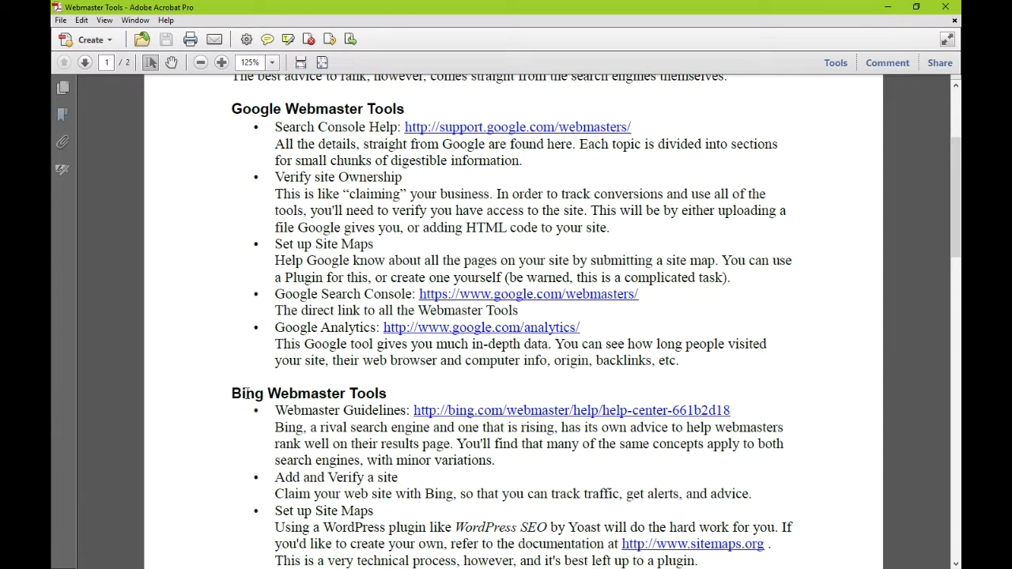
pyautogui.moveTo(234, 393); pyautogui.dragTo(329, 399)
pyautogui.click(388, 394)
pyautogui.scroll(-6, 403, 401)
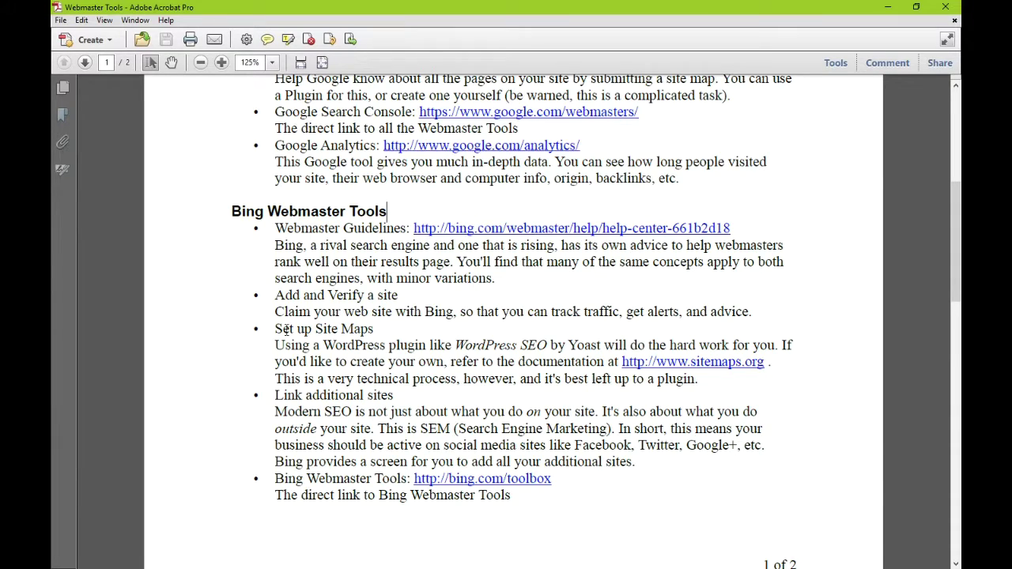
pyautogui.scroll(3, 252, 359)
pyautogui.scroll(-1, 285, 308)
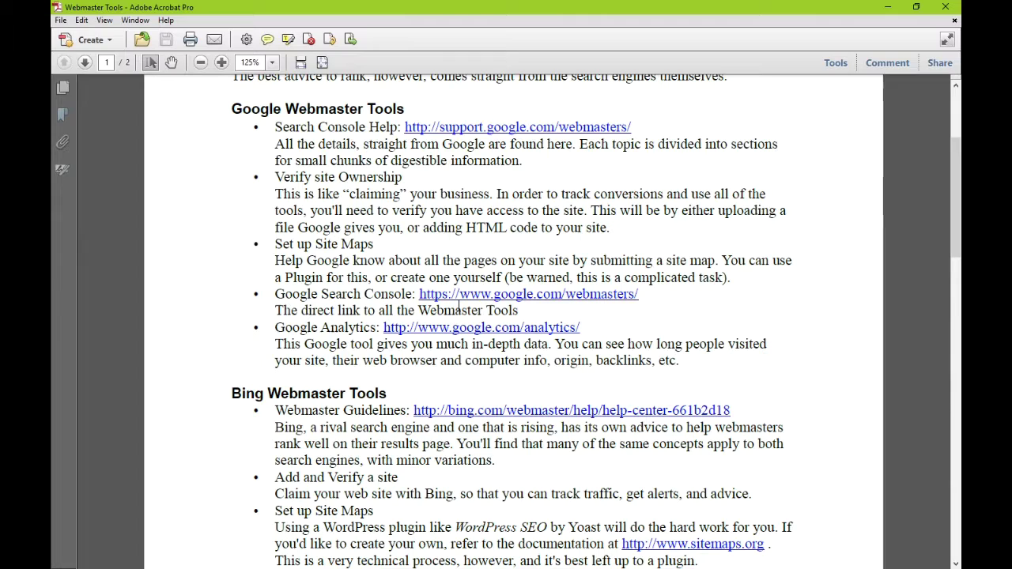
# Switch to the Vivaldi browser and go to bing.com/toolbox
pyautogui.scroll(-2, 311, 316)
pyautogui.scroll(-4, 310, 317)
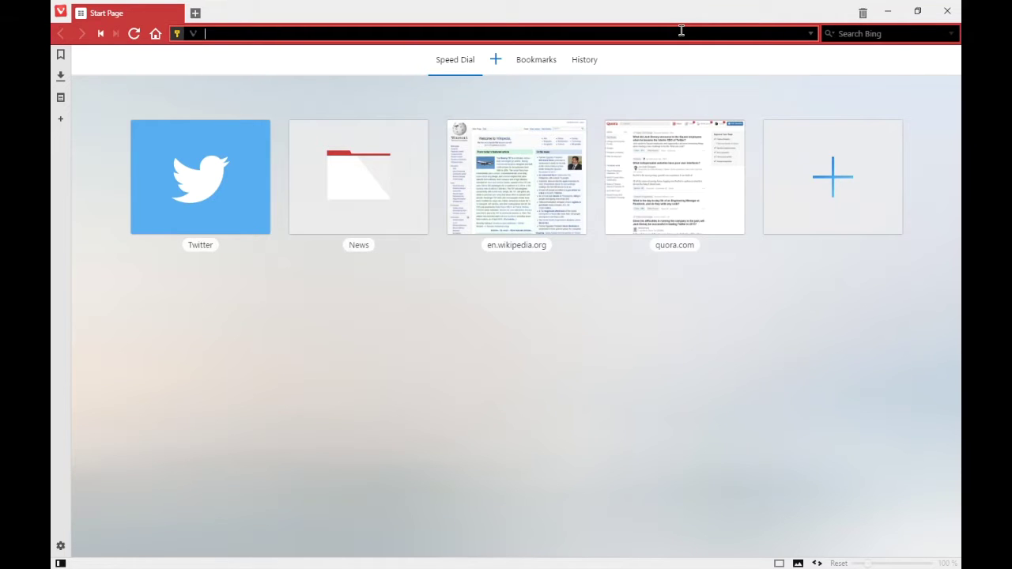
pyautogui.write('bing.com/toolbox')
pyautogui.press('Return')
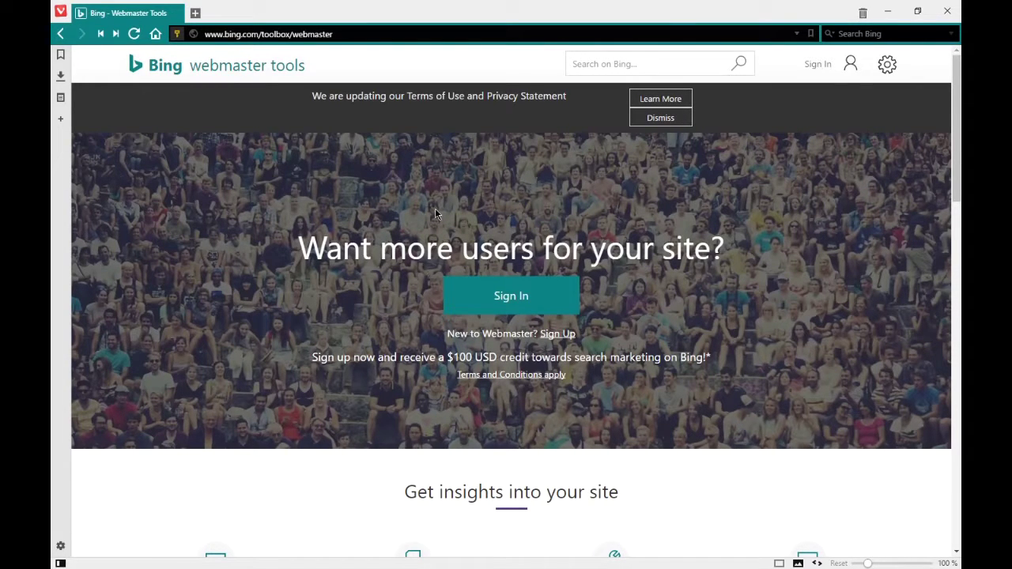
# Examine the Bing Webmaster Tools landing page, including its site insights, public tools, sign-up offer and help resources
pyautogui.scroll(-1, 373, 219)
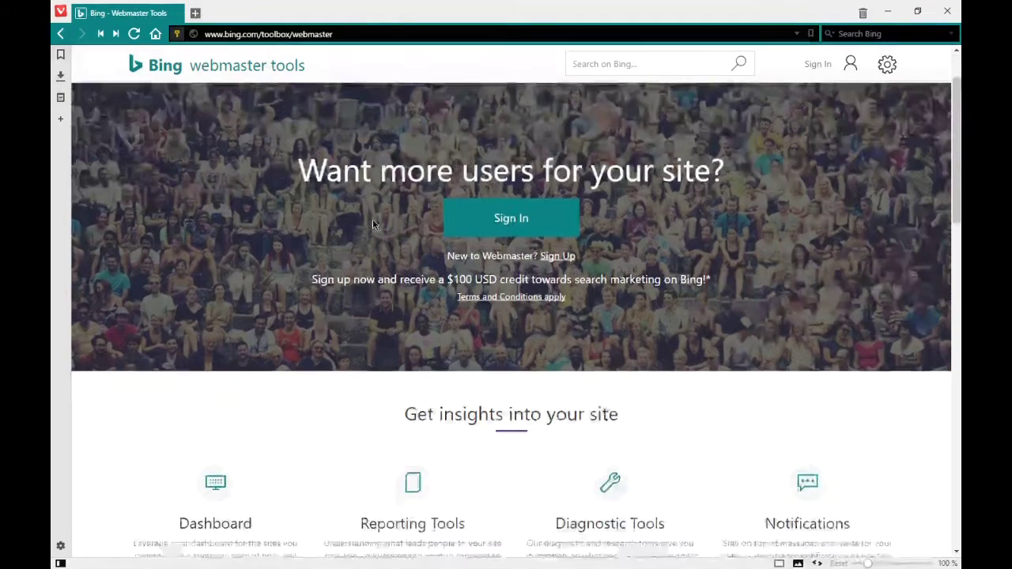
pyautogui.scroll(-5, 372, 218)
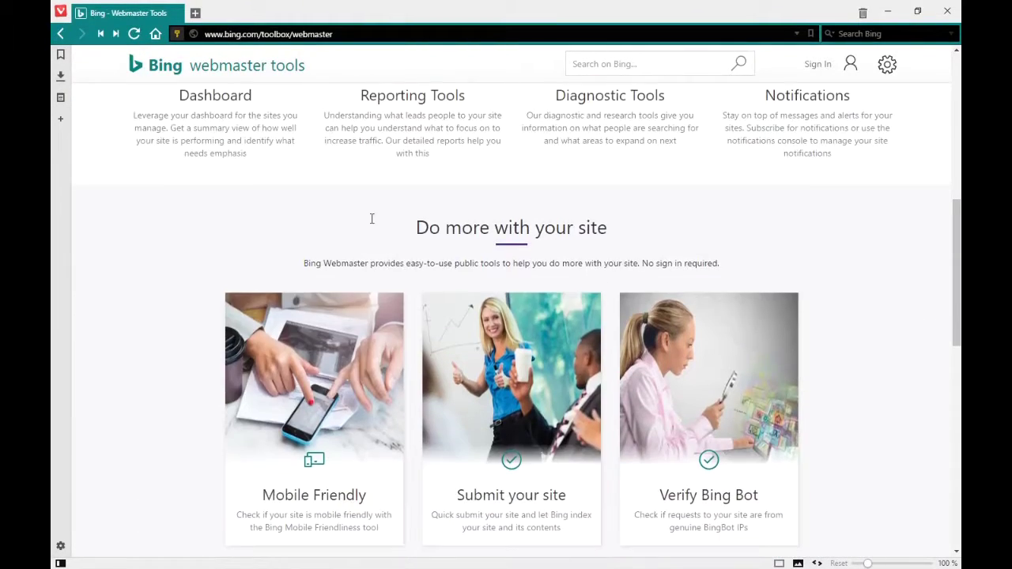
pyautogui.scroll(-3, 371, 219)
pyautogui.scroll(3, 373, 223)
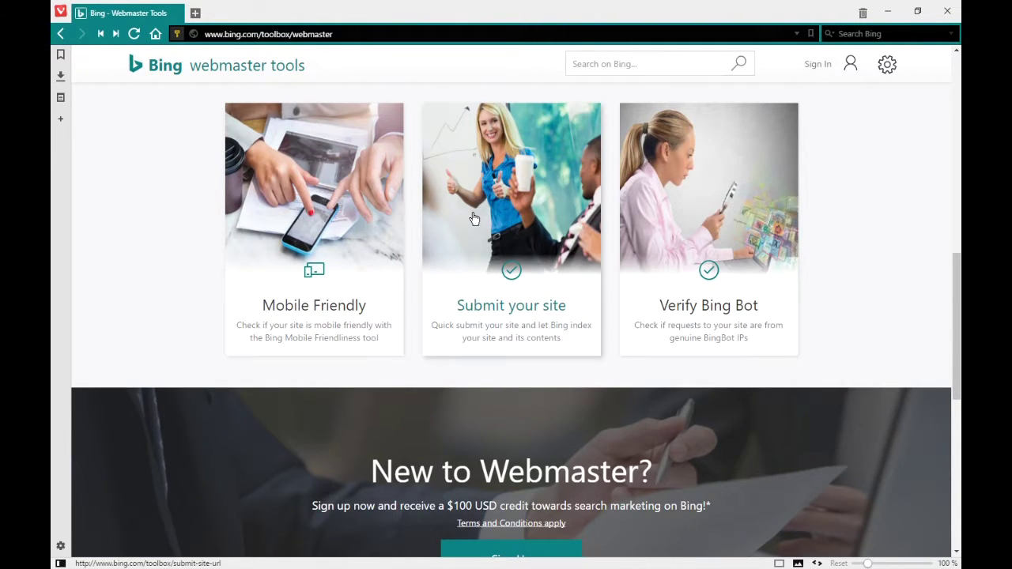
pyautogui.scroll(-2, 474, 218)
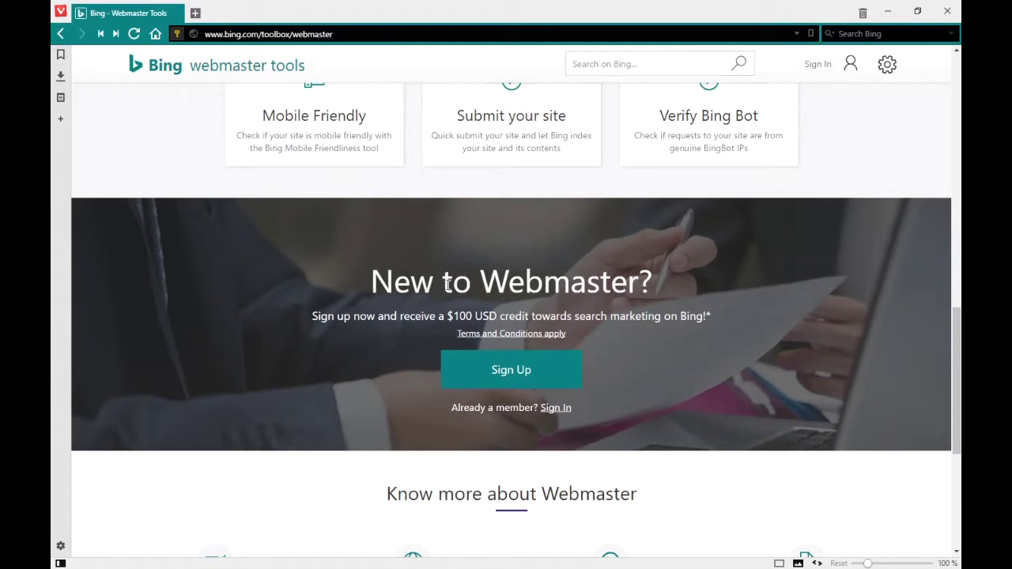
pyautogui.moveTo(446, 315); pyautogui.dragTo(613, 301)
pyautogui.click(625, 296)
pyautogui.scroll(-3, 625, 296)
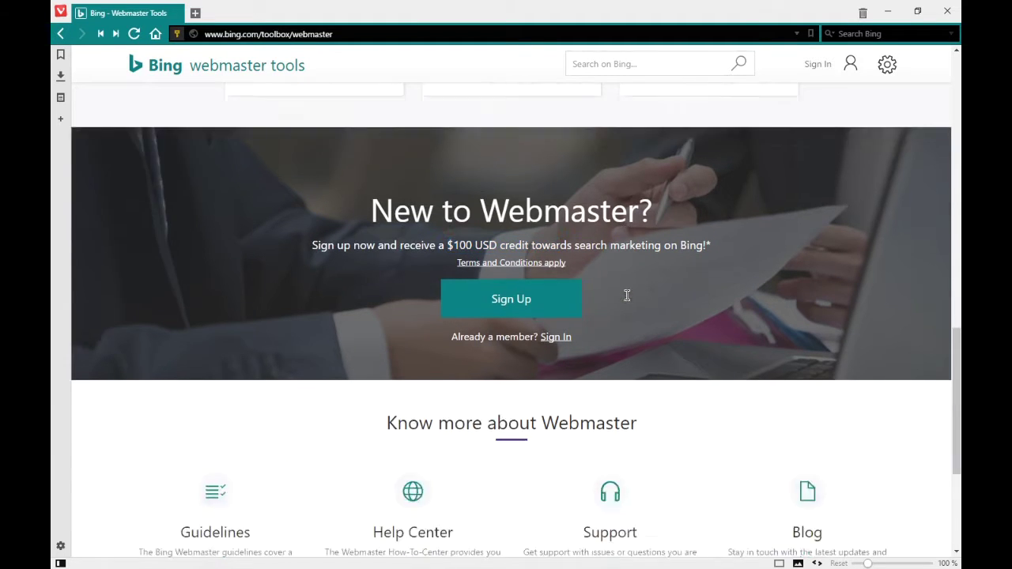
pyautogui.scroll(15, 626, 295)
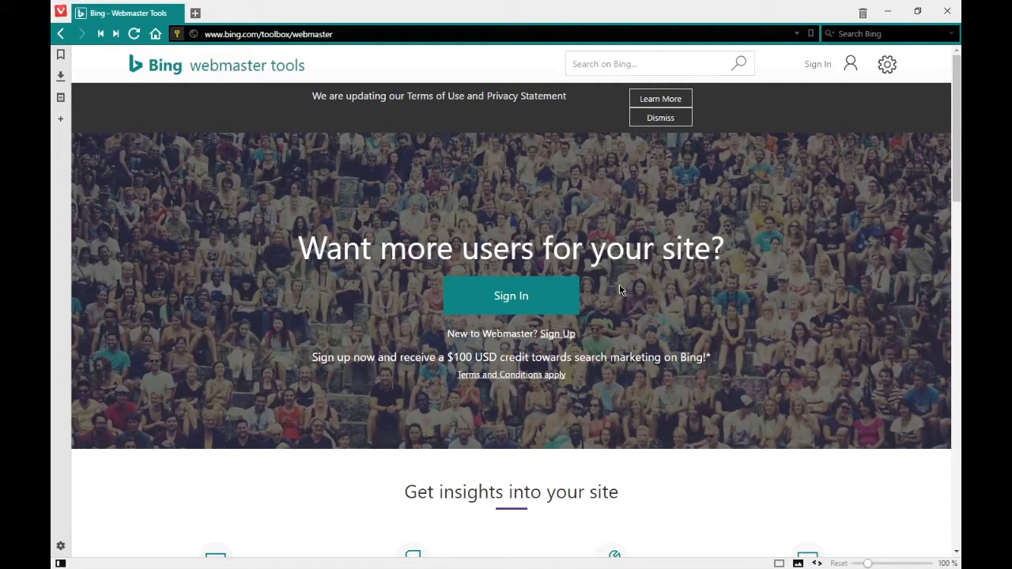
# Open the Microsoft account creation form from the sign-up link and review its required fields
pyautogui.click(566, 335)
pyautogui.click(514, 279)
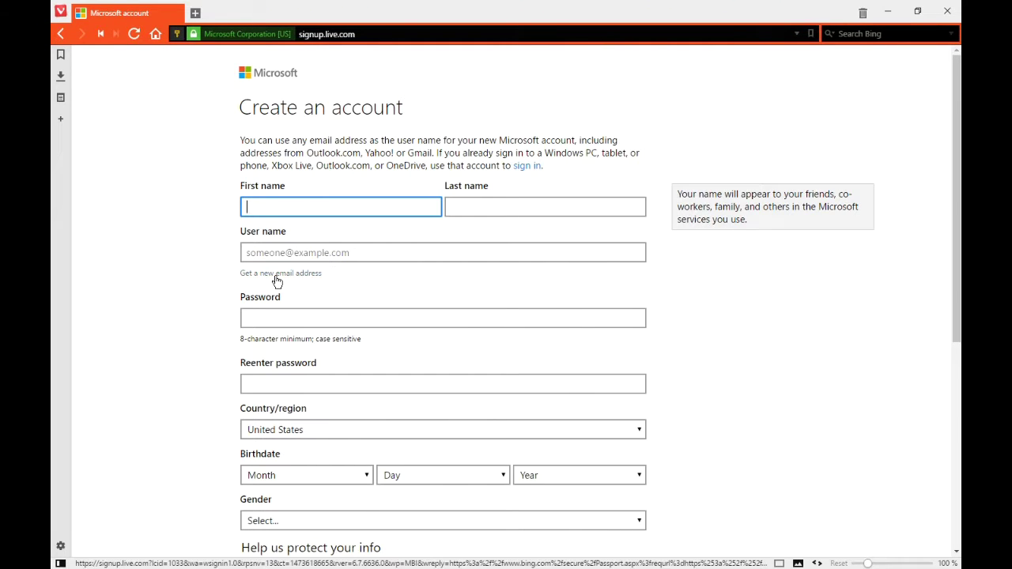
pyautogui.scroll(-2, 208, 272)
pyautogui.scroll(-4, 208, 273)
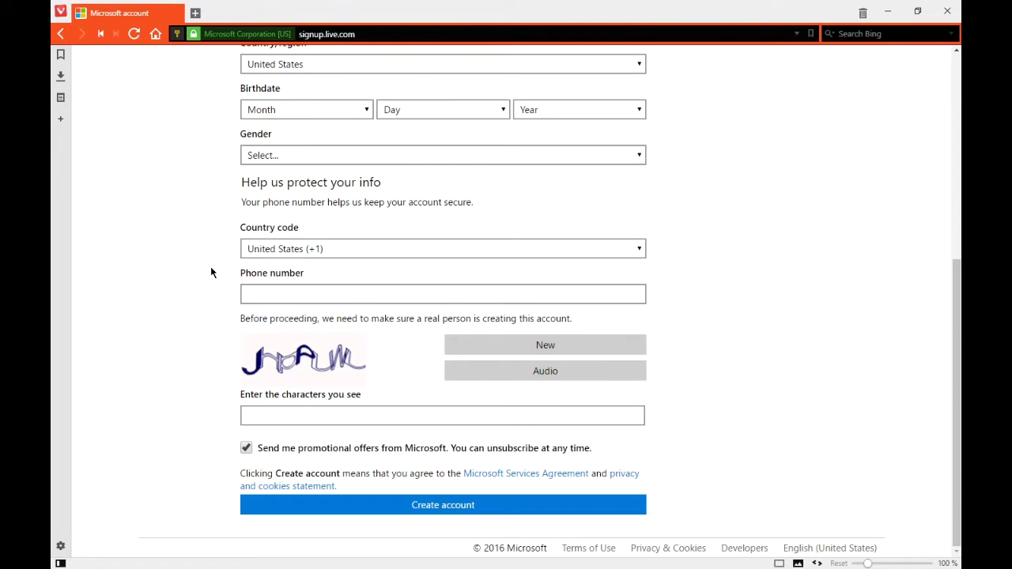
pyautogui.scroll(6, 210, 272)
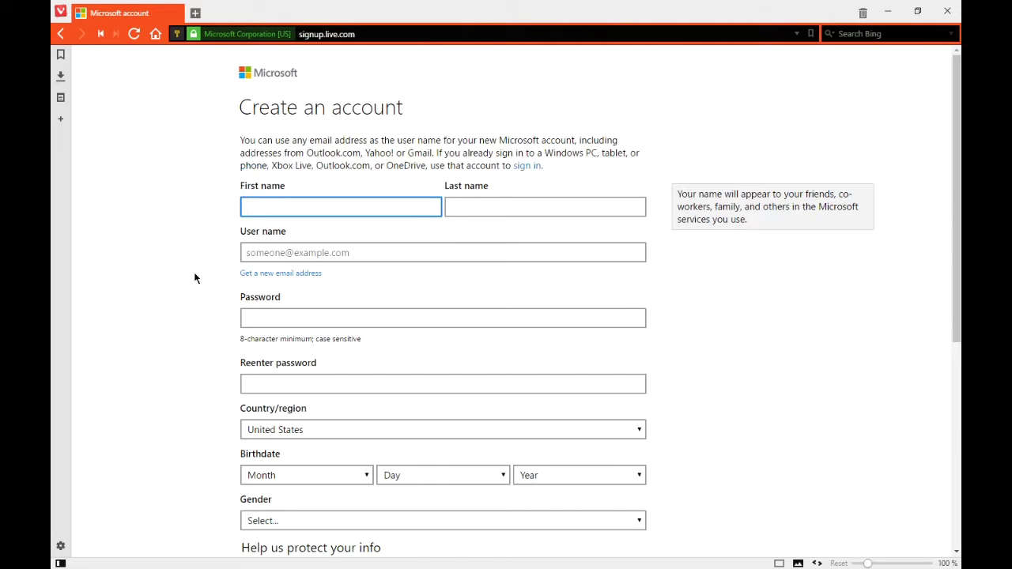
pyautogui.scroll(-6, 121, 221)
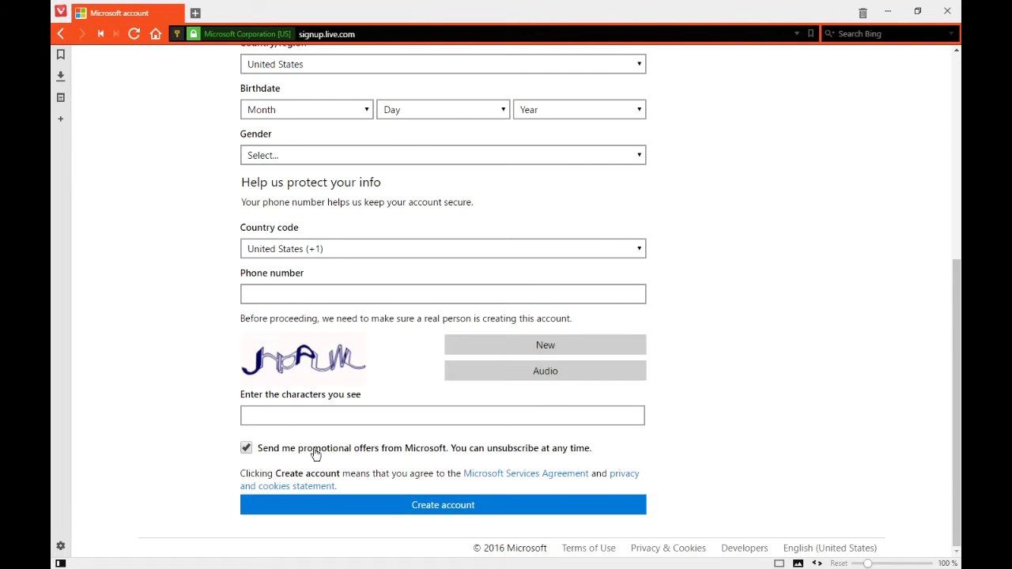
pyautogui.scroll(6, 178, 175)
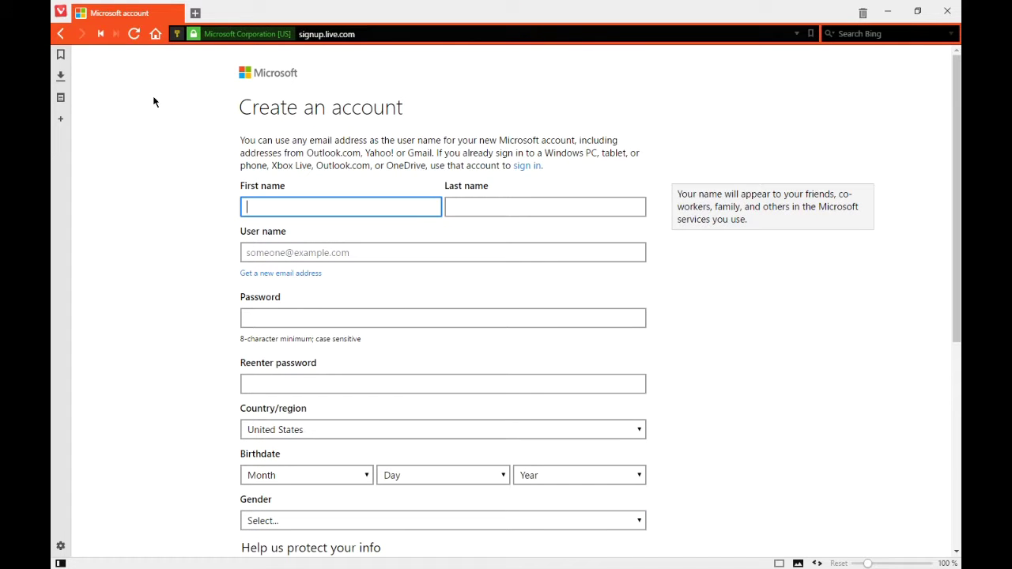
# Return to the Bing Webmaster Tools landing page and start the sign-up under New to Webmaster
pyautogui.click(61, 34)
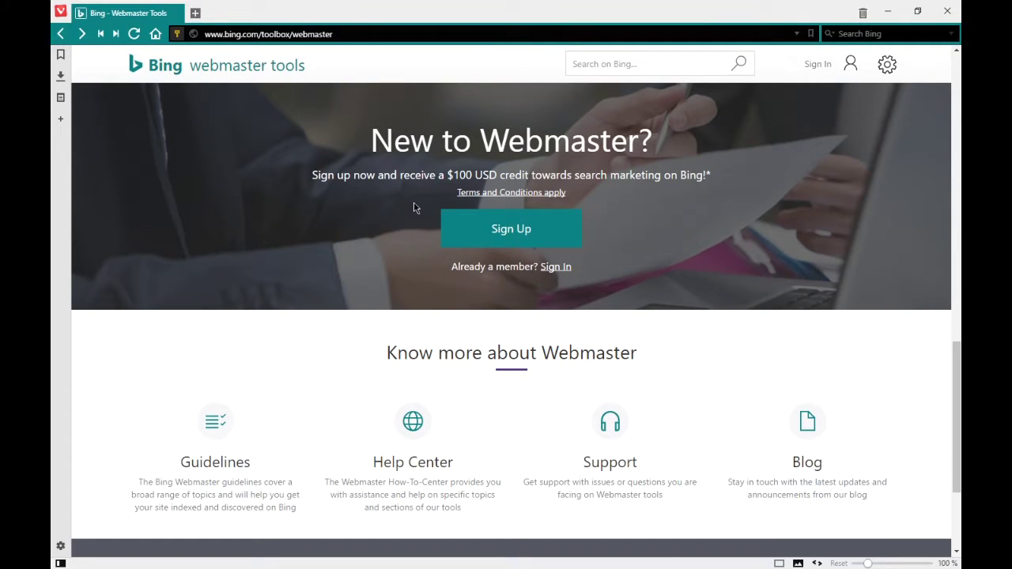
pyautogui.click(507, 230)
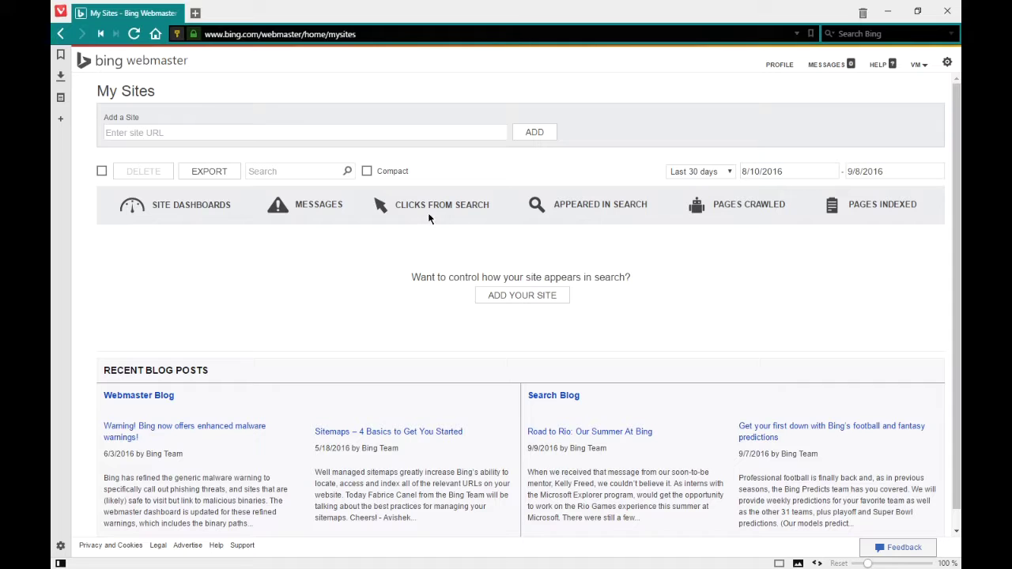
# Examine the My Sites metrics for search clicks, search appearances, crawled pages and indexed pages, plus the recent blog posts
pyautogui.moveTo(405, 204); pyautogui.dragTo(495, 210)
pyautogui.click(495, 209)
pyautogui.moveTo(555, 215); pyautogui.dragTo(630, 215)
pyautogui.click(606, 221)
pyautogui.moveTo(409, 207); pyautogui.dragTo(440, 207)
pyautogui.moveTo(565, 207); pyautogui.dragTo(583, 207)
pyautogui.moveTo(441, 205); pyautogui.dragTo(395, 206)
pyautogui.click(562, 228)
pyautogui.moveTo(724, 203); pyautogui.dragTo(762, 204)
pyautogui.click(755, 230)
pyautogui.moveTo(870, 205); pyautogui.dragTo(907, 206)
pyautogui.click(922, 212)
pyautogui.scroll(-1, 267, 260)
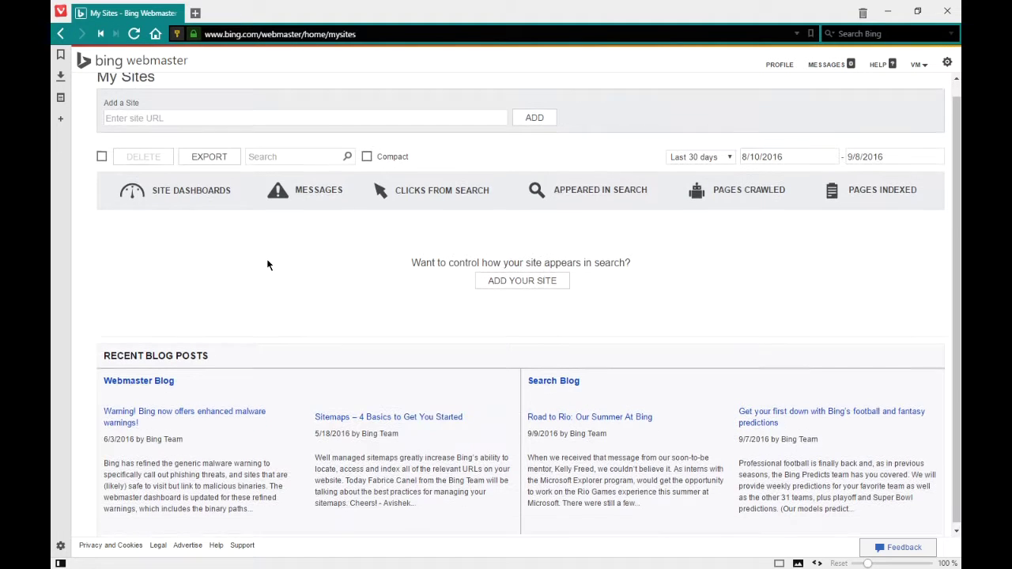
pyautogui.moveTo(145, 352); pyautogui.dragTo(212, 355)
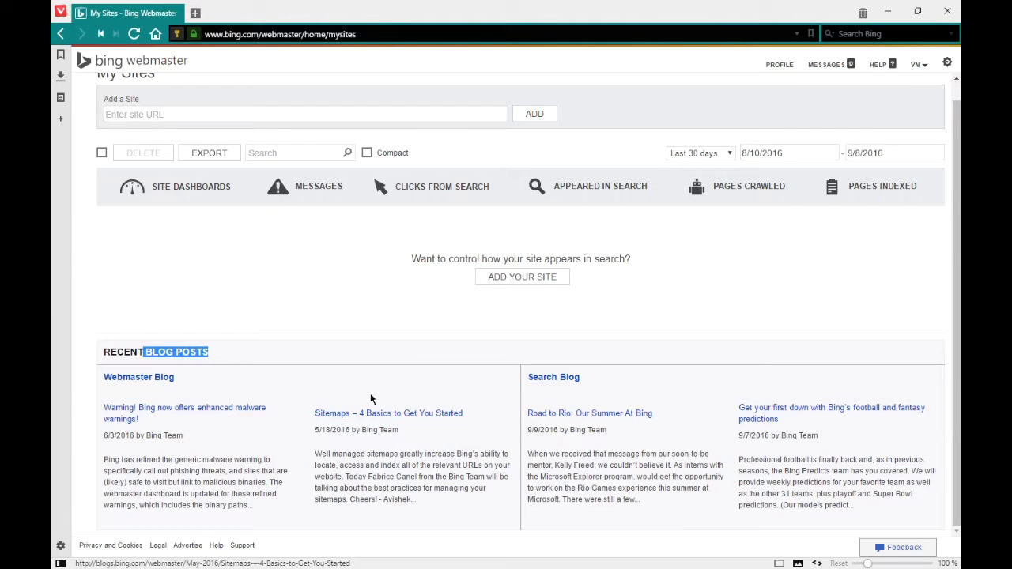
pyautogui.scroll(1, 381, 382)
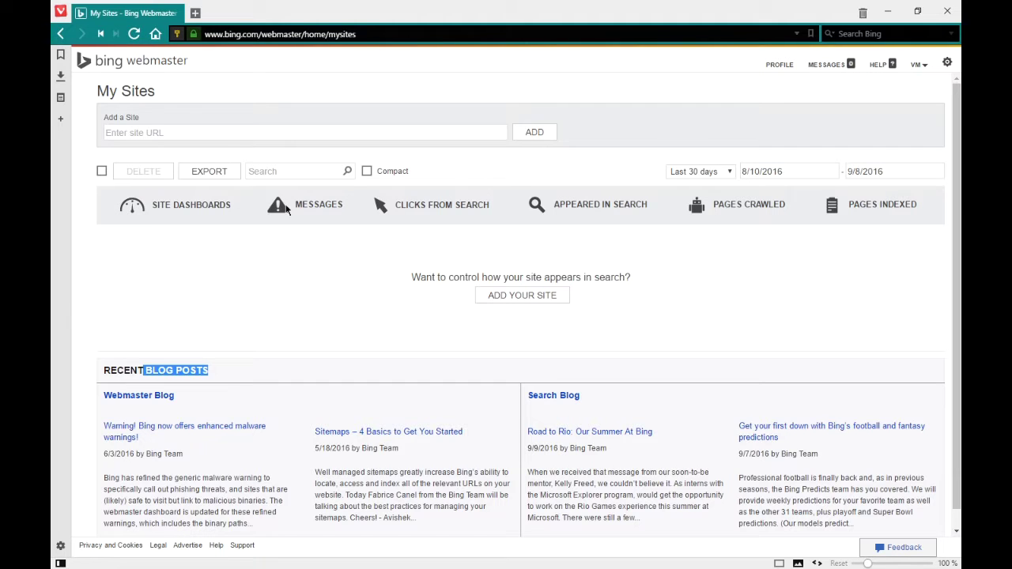
pyautogui.click(234, 129)
pyautogui.click(494, 305)
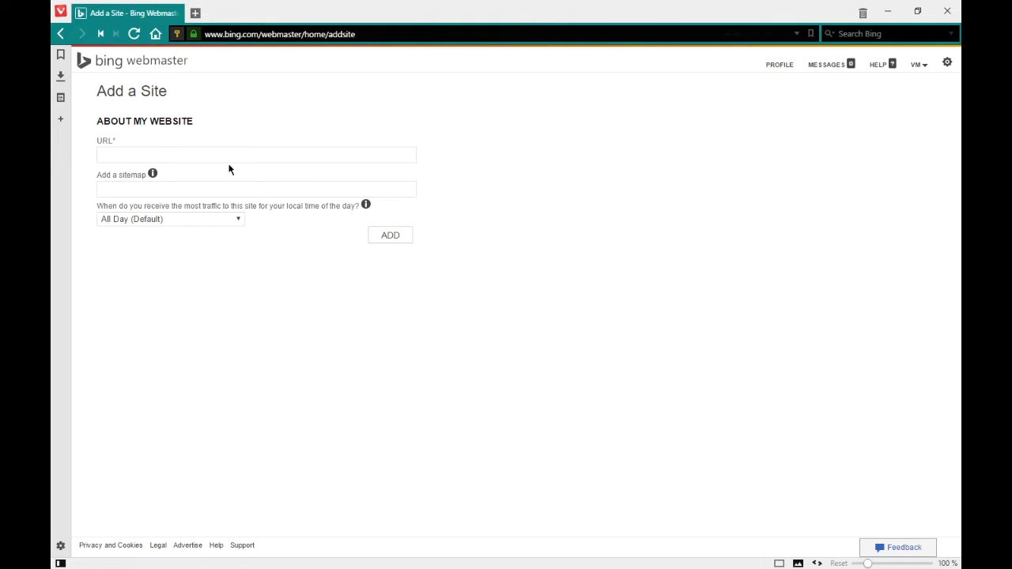
pyautogui.click(61, 34)
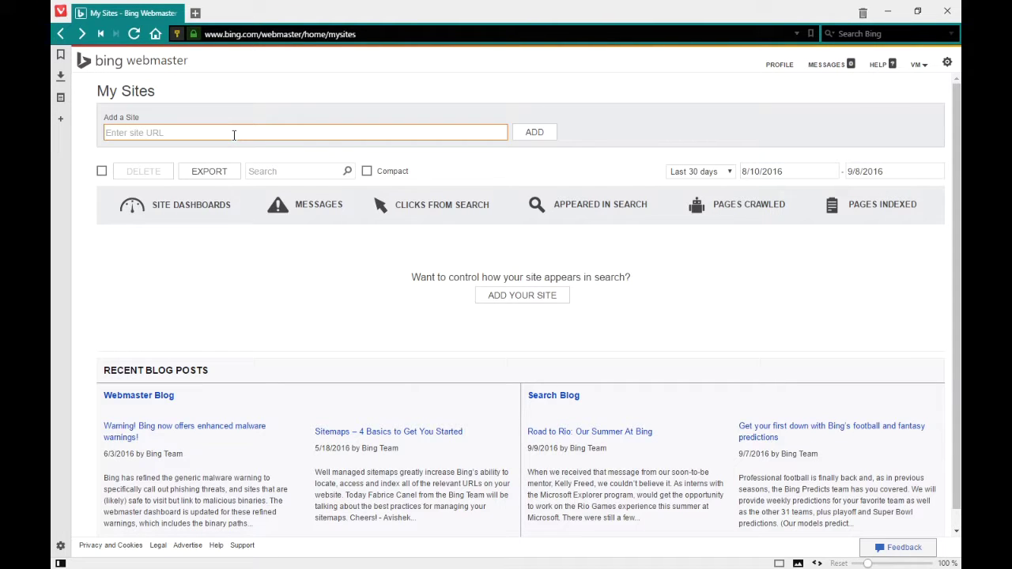
pyautogui.click(234, 134)
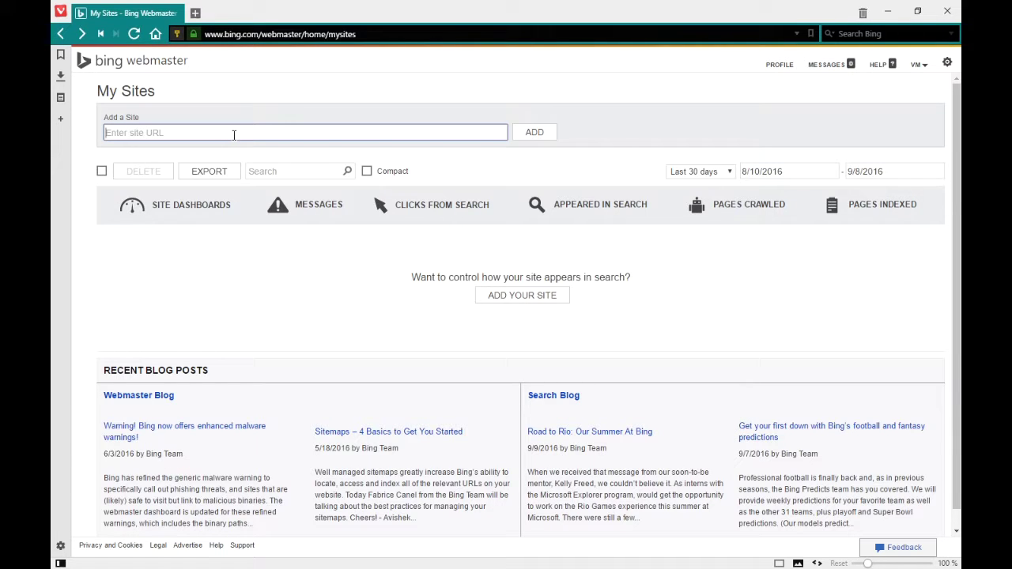
pyautogui.write('http://victor')
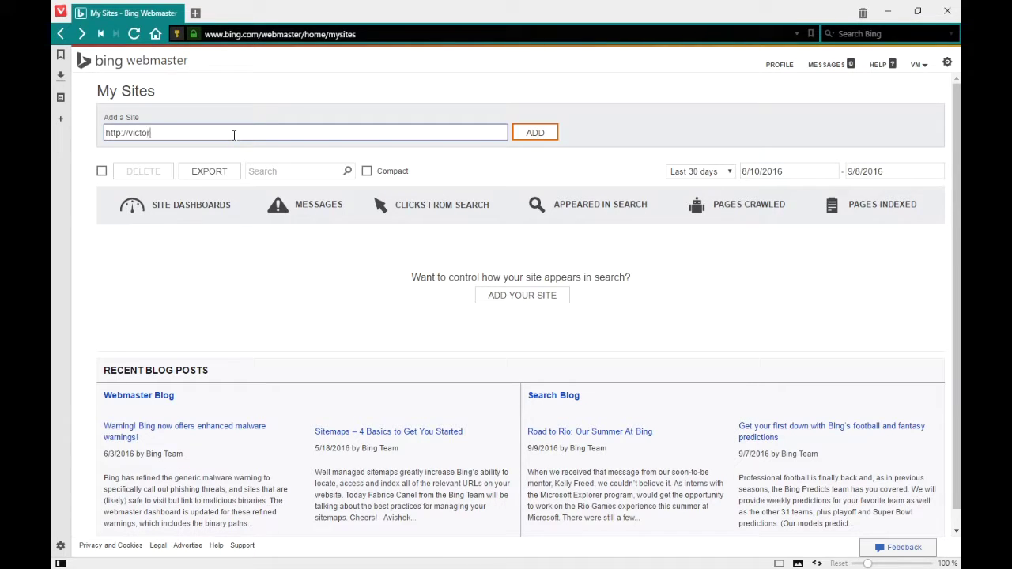
pyautogui.write('sbakerybiz.com')
pyautogui.click(523, 136)
# Examine the sitemap field and the choices for the site's busiest time of day on the Add a Site form
pyautogui.click(225, 190)
pyautogui.click(204, 168)
pyautogui.click(197, 192)
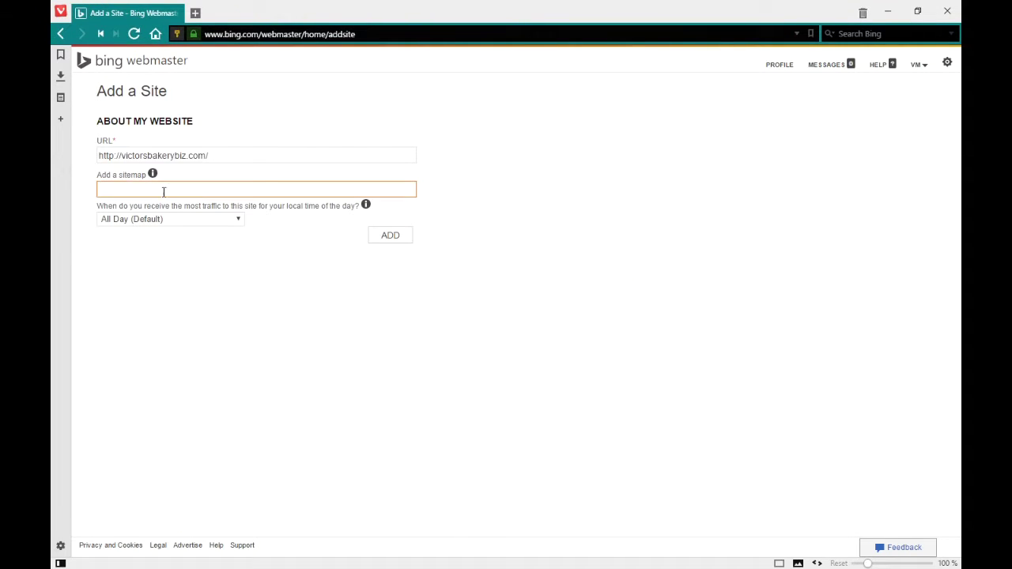
pyautogui.click(136, 221)
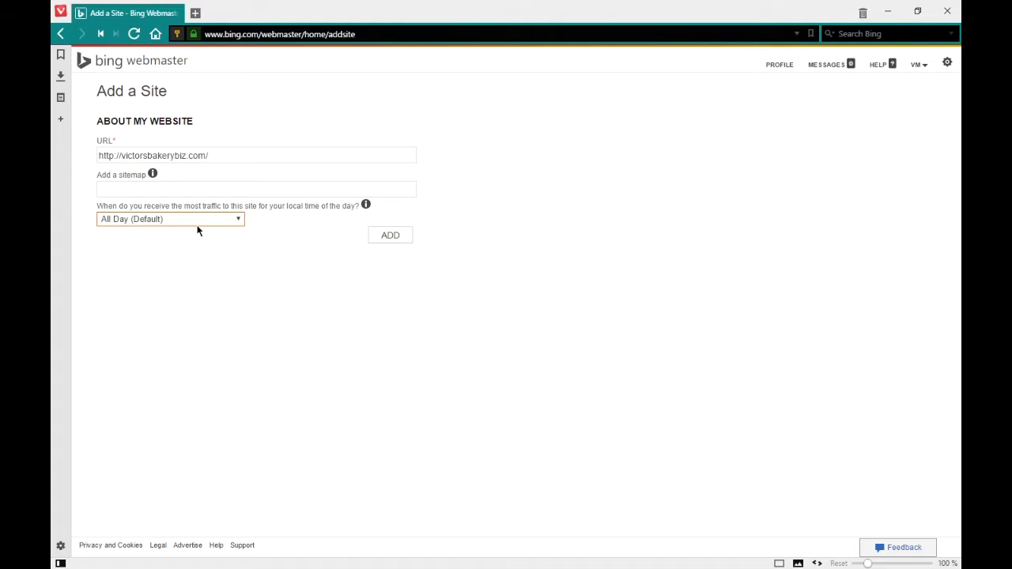
pyautogui.click(232, 293)
pyautogui.click(155, 188)
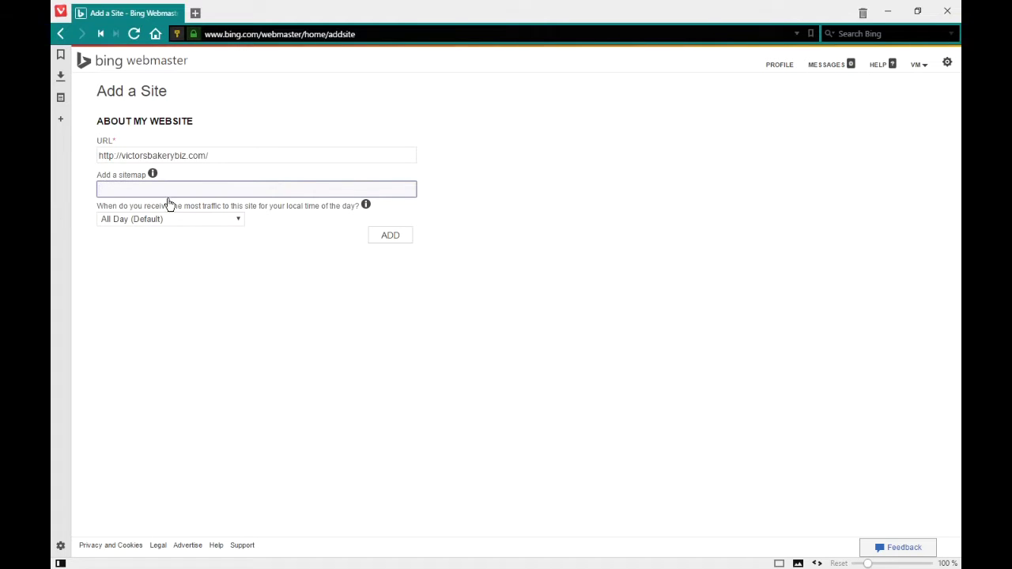
pyautogui.moveTo(219, 150); pyautogui.dragTo(51, 119)
pyautogui.hotkey('ctrl', 'c')
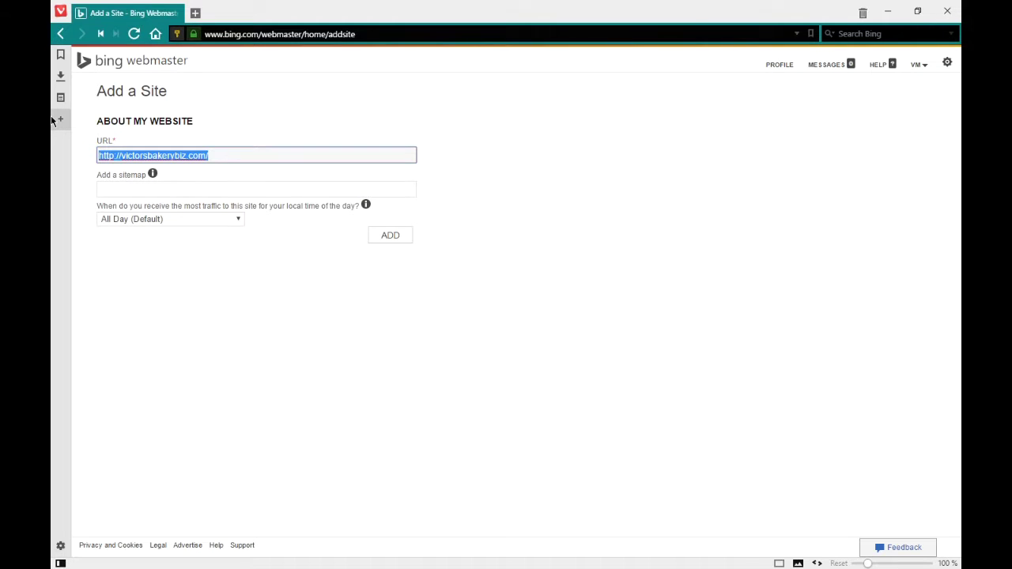
pyautogui.press('Tab')
pyautogui.hotkey('ctrl', 'v')
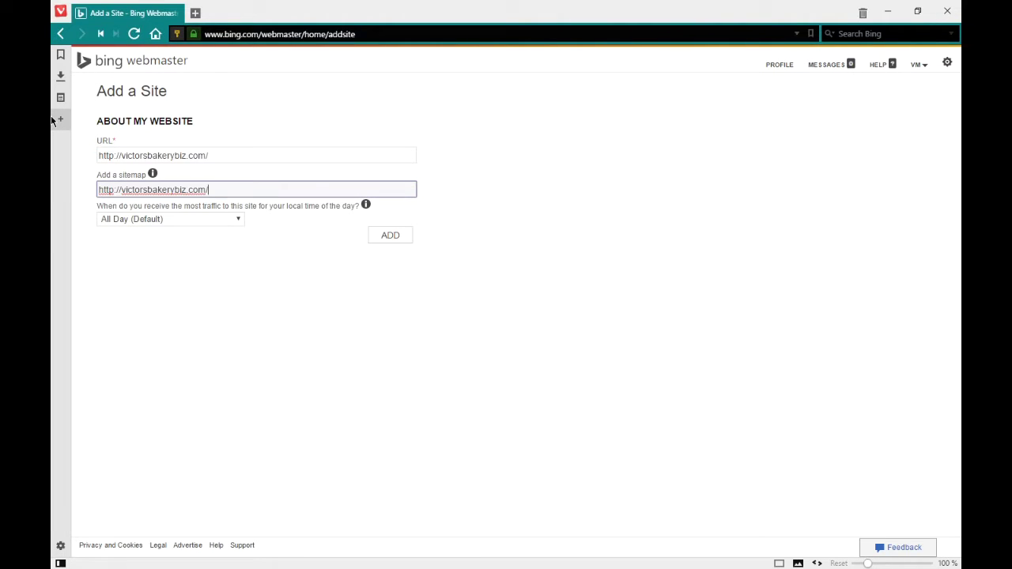
pyautogui.write('sitemap.xml')
pyautogui.hotkey('ctrl', 'a')
pyautogui.press('BackSpace')
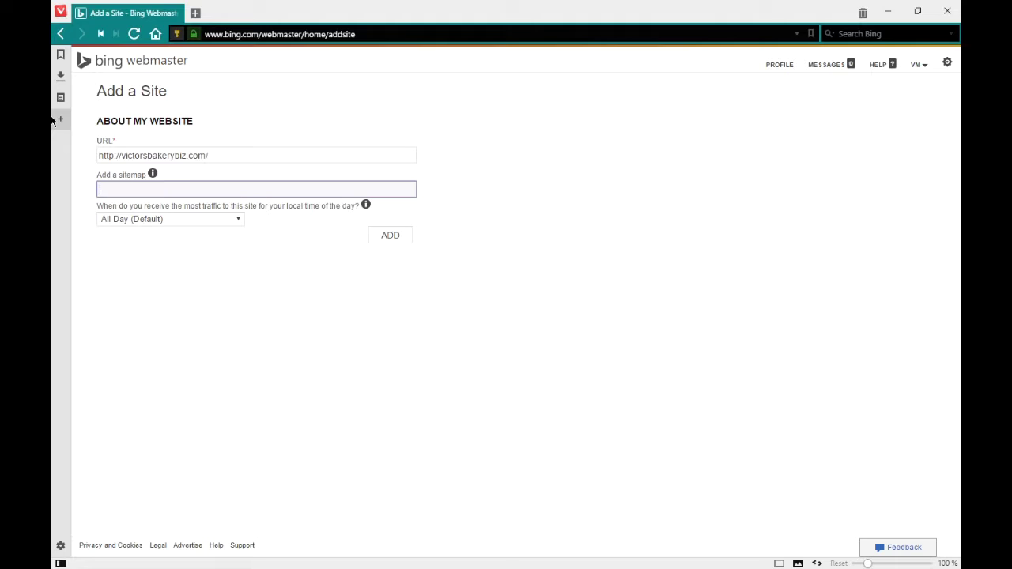
# Review the choices for the site's busiest time of day and submit the Add a Site form
pyautogui.click(141, 227)
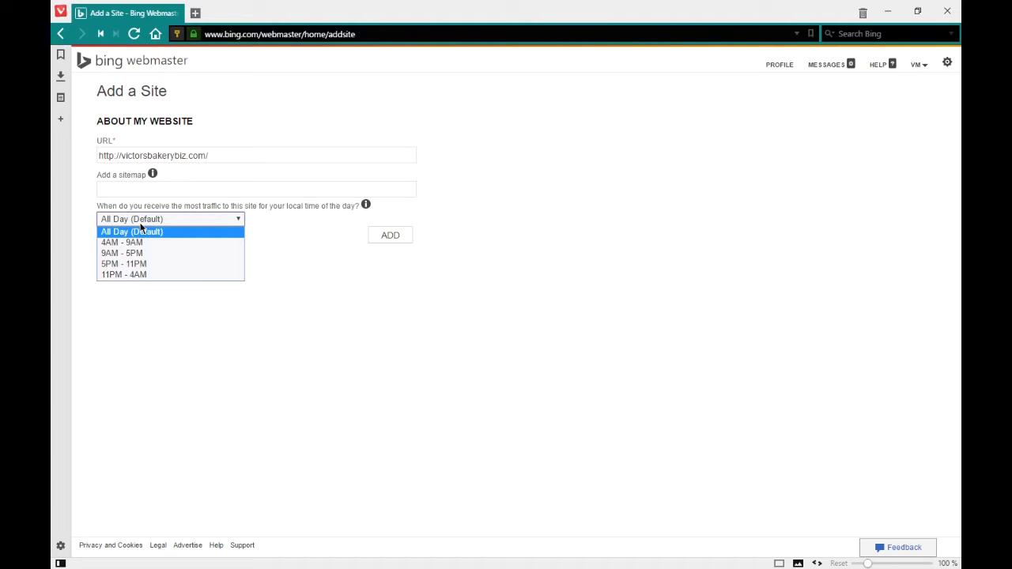
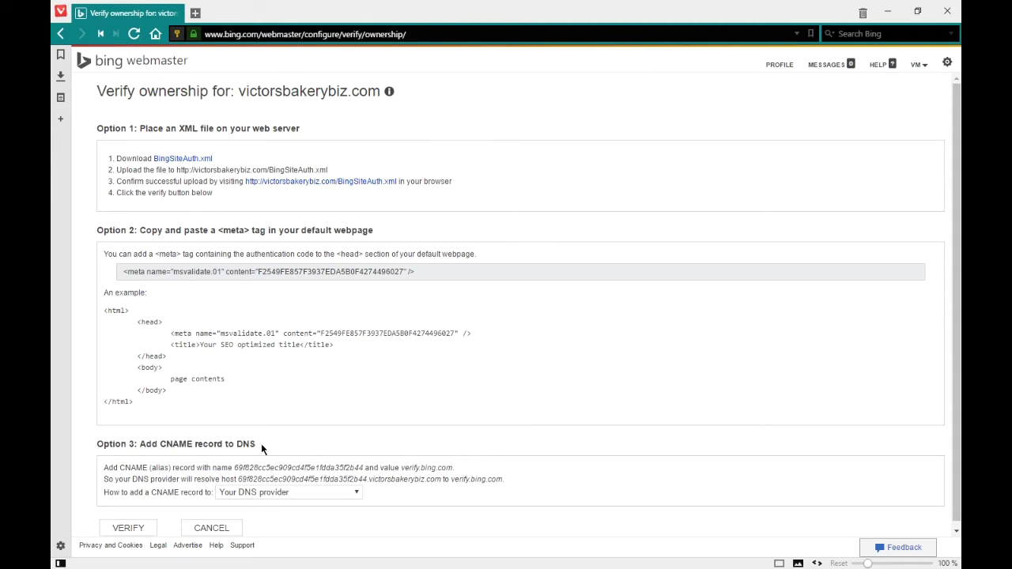
# Examine the ownership verification options, especially the steps for placing BingSiteAuth.xml on the web server and verifying
pyautogui.moveTo(111, 444); pyautogui.dragTo(254, 445)
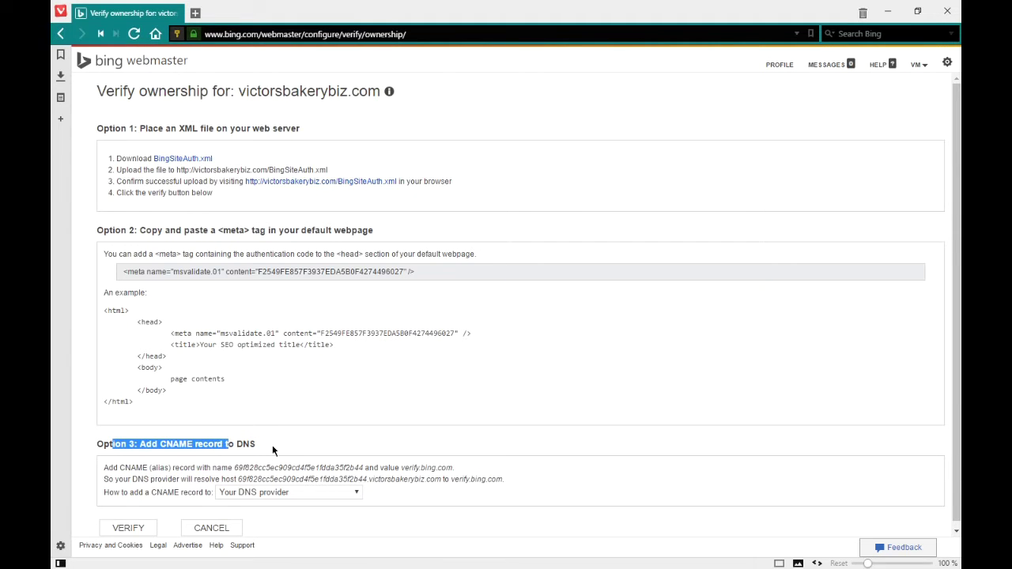
pyautogui.click(272, 451)
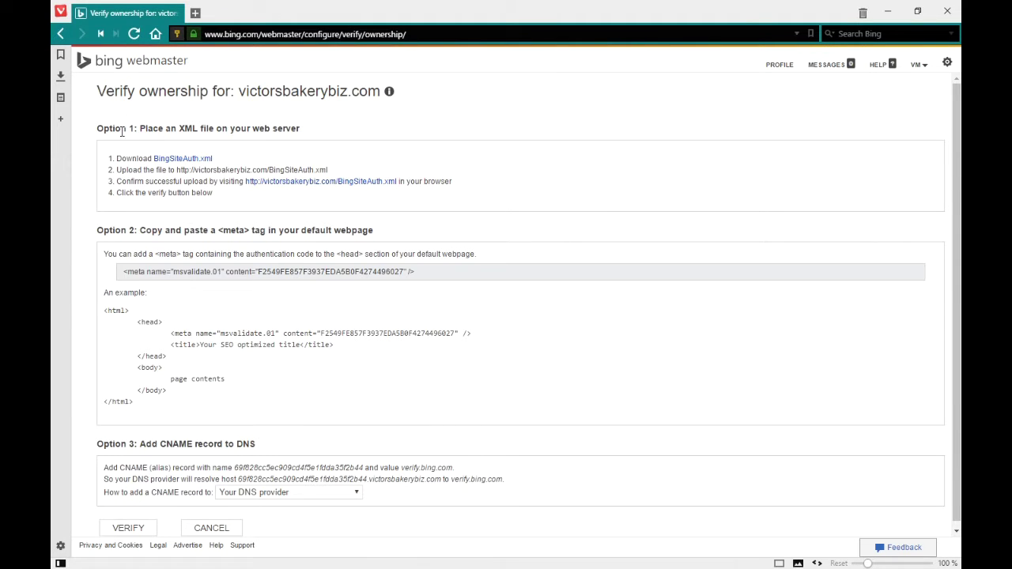
pyautogui.moveTo(121, 128); pyautogui.dragTo(145, 126)
pyautogui.moveTo(112, 230); pyautogui.dragTo(163, 228)
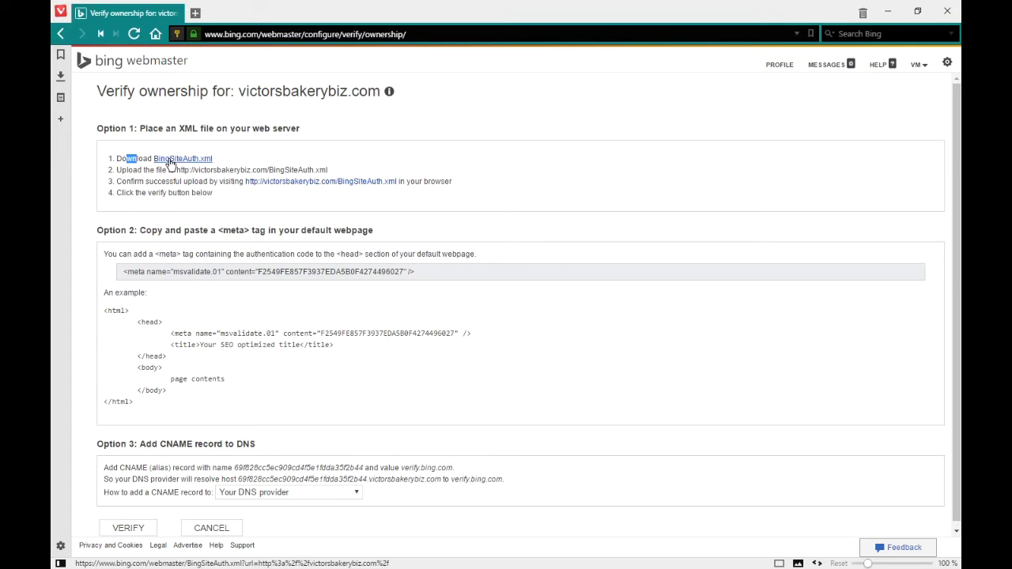
pyautogui.click(173, 181)
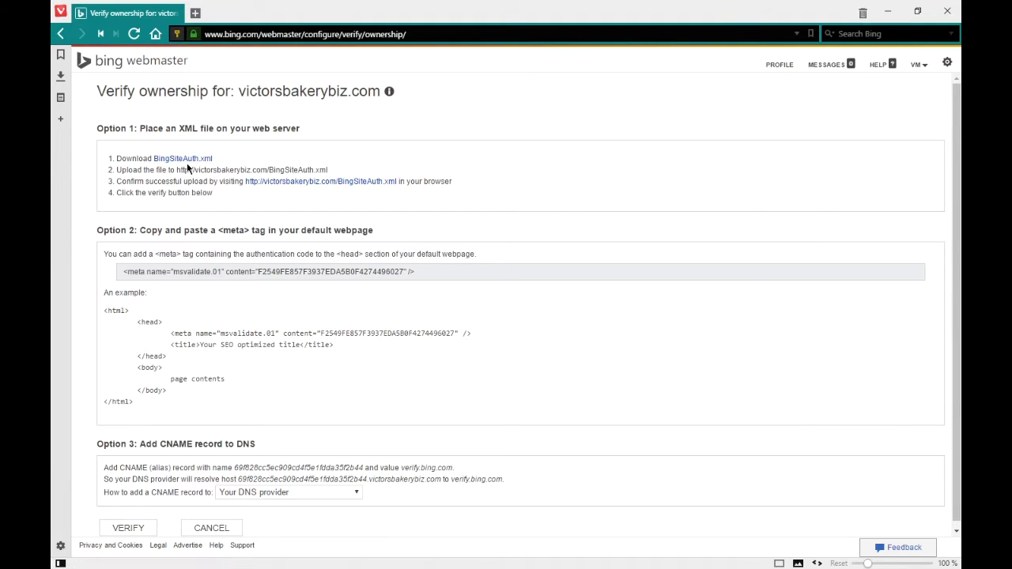
pyautogui.moveTo(181, 169); pyautogui.dragTo(299, 169)
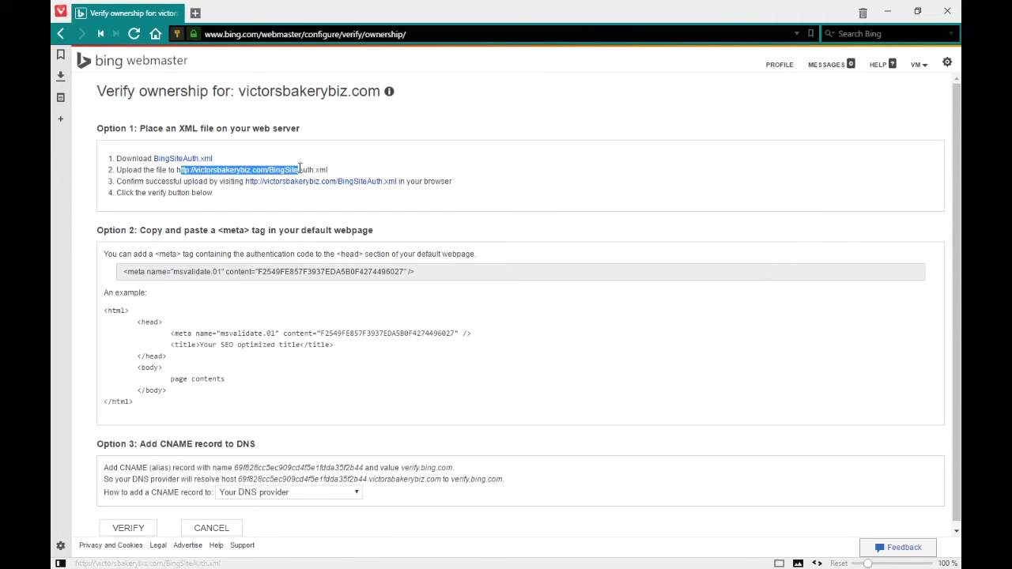
pyautogui.click(144, 193)
pyautogui.scroll(-1, 150, 237)
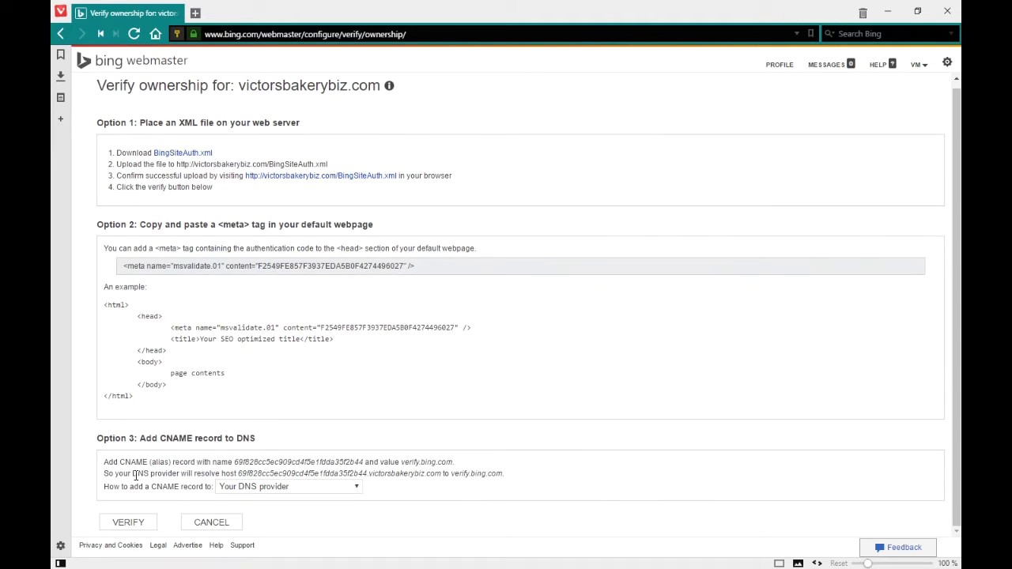
pyautogui.click(128, 523)
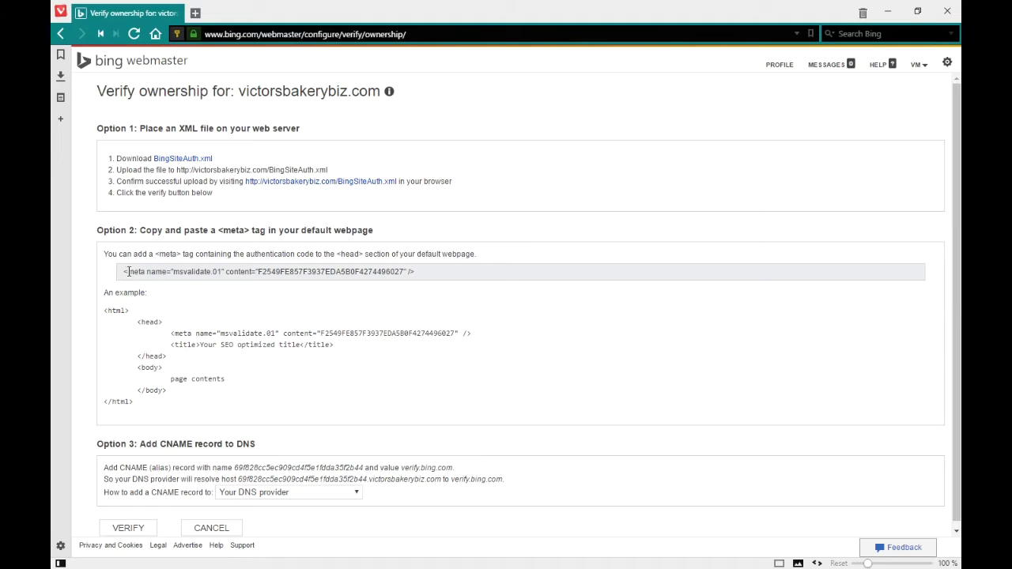
# Examine the Option 2 verification meta tag and its place inside the head section of the example page
pyautogui.moveTo(128, 271); pyautogui.dragTo(445, 270)
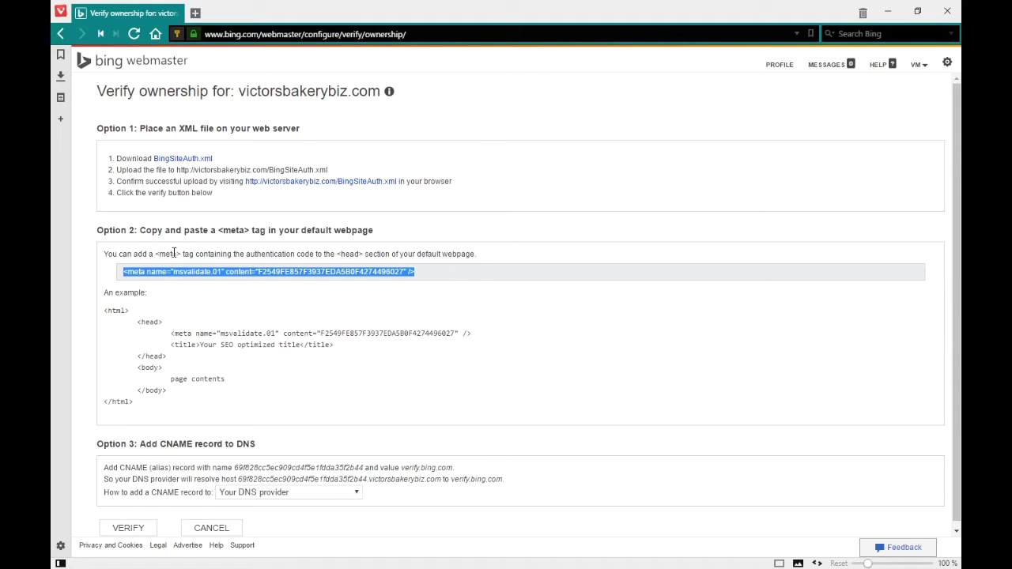
pyautogui.moveTo(118, 310); pyautogui.dragTo(163, 322)
pyautogui.click(158, 333)
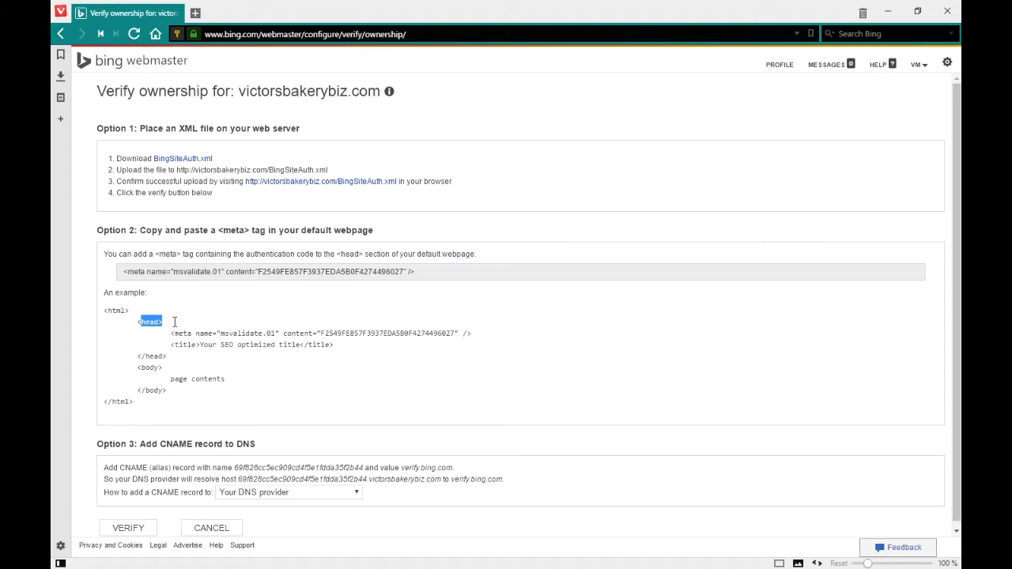
pyautogui.click(177, 306)
pyautogui.click(152, 272)
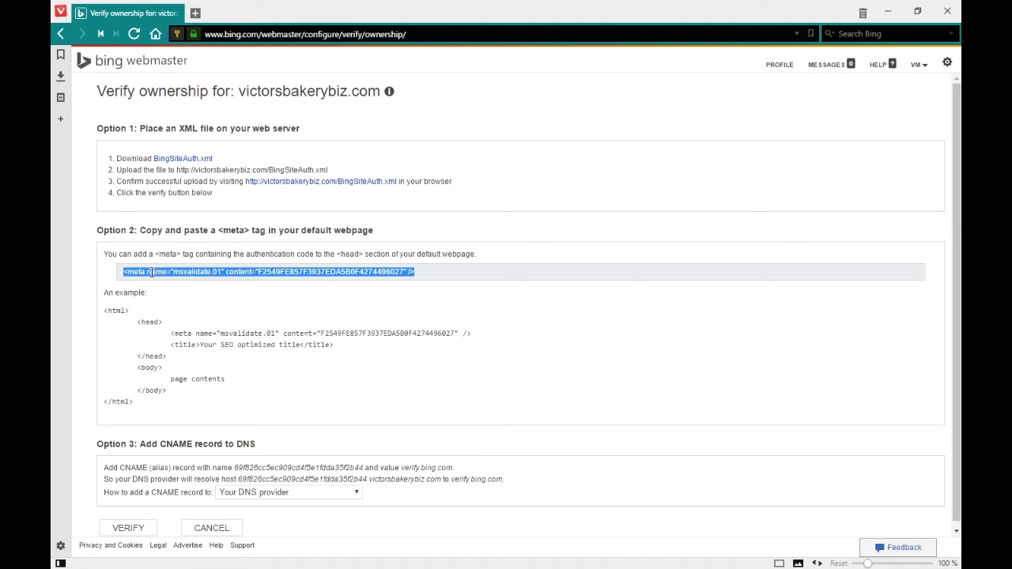
pyautogui.click(152, 319)
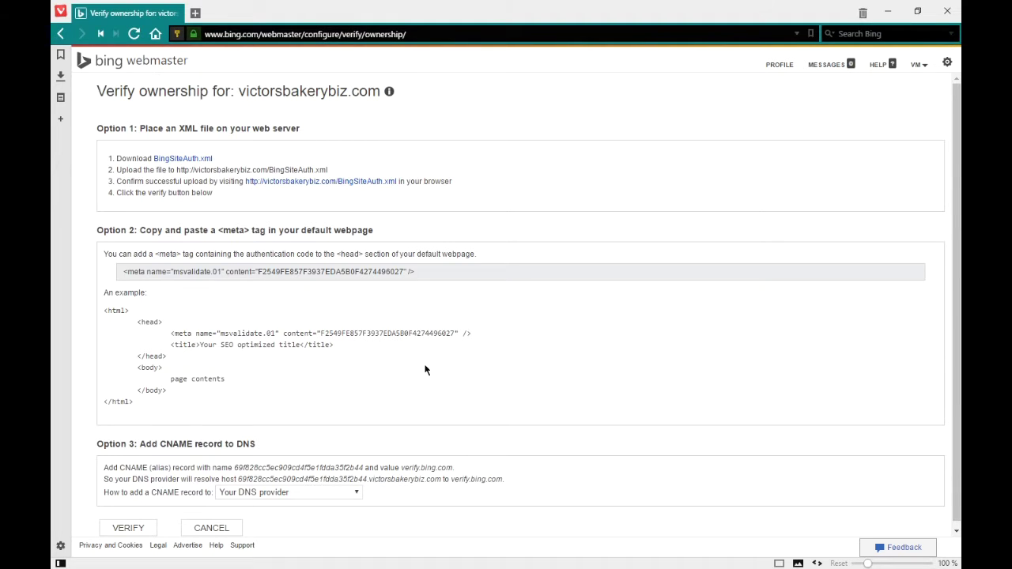
# Open the WordPress dashboard in a new tab and show its list of installed plugins
pyautogui.hotkey('ctrl', 't')
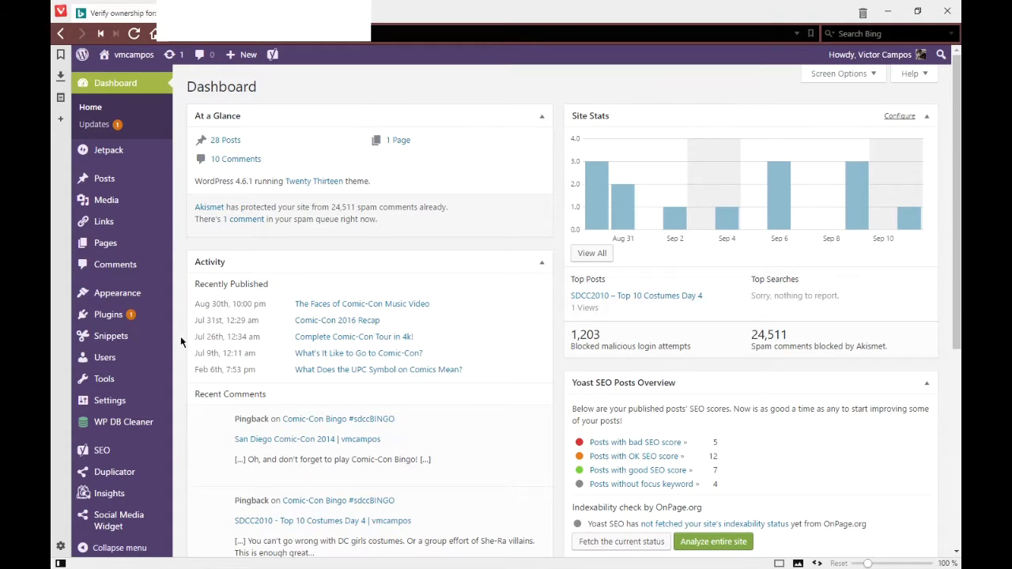
pyautogui.click(138, 325)
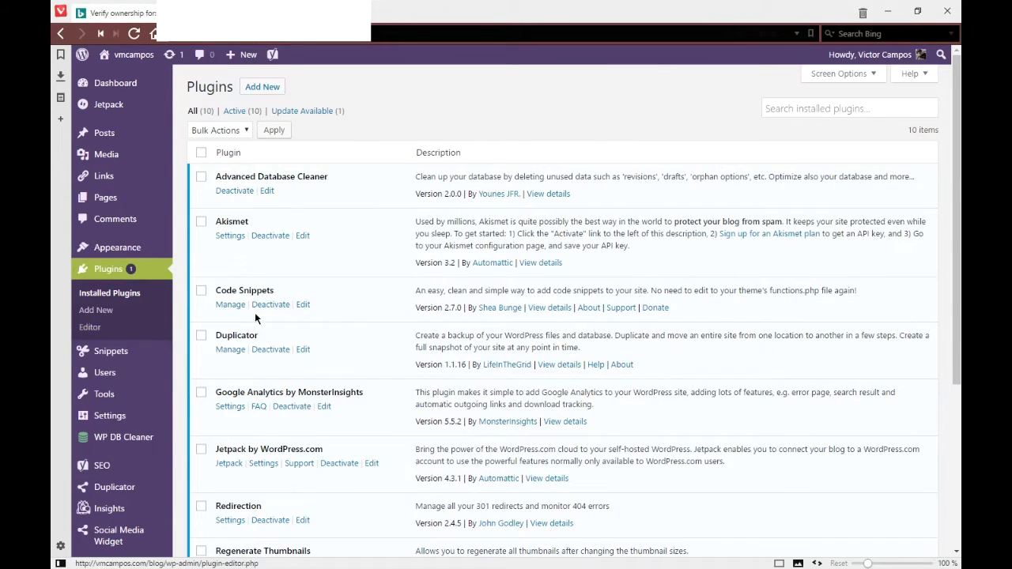
pyautogui.scroll(-2, 344, 301)
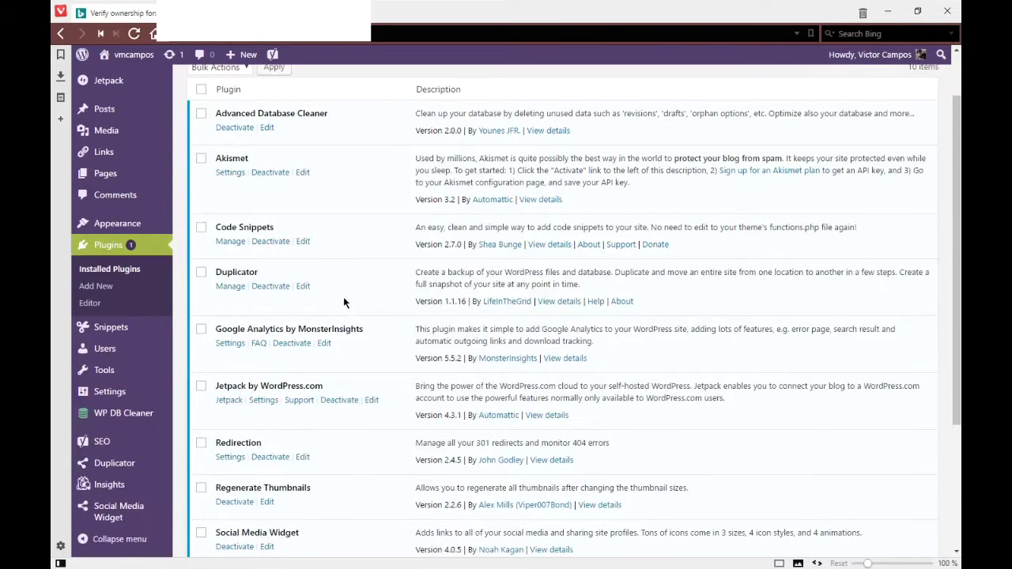
# Examine the Google Analytics by MonsterInsights and Jetpack by WordPress.com entries among the installed plugins
pyautogui.moveTo(238, 329); pyautogui.dragTo(350, 329)
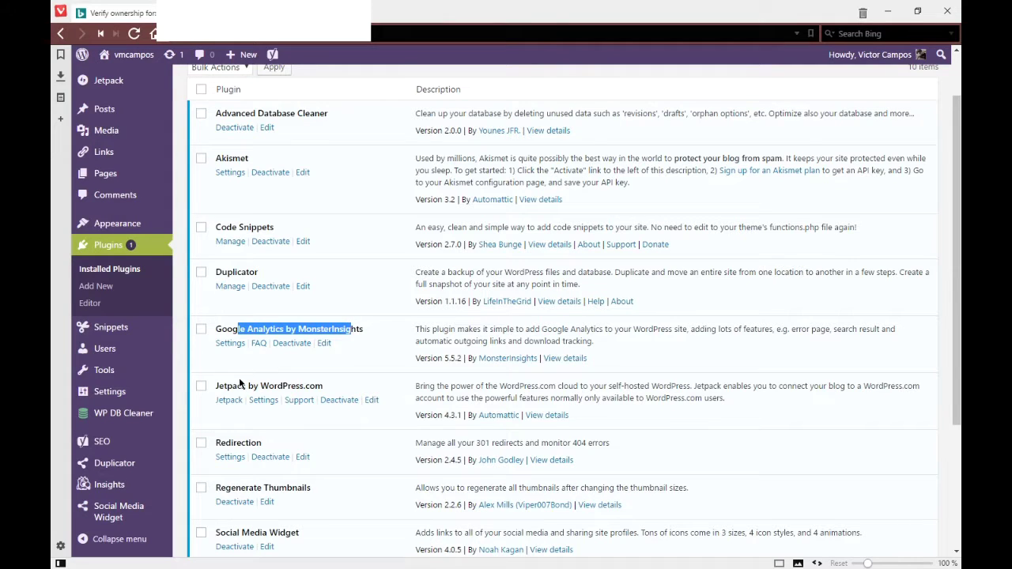
pyautogui.moveTo(231, 386); pyautogui.dragTo(326, 387)
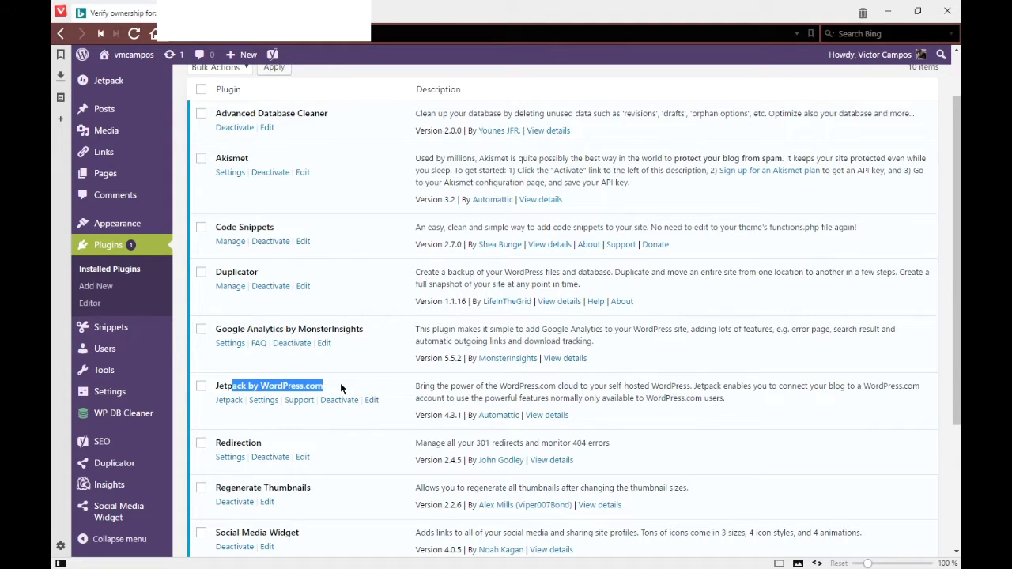
pyautogui.click(274, 332)
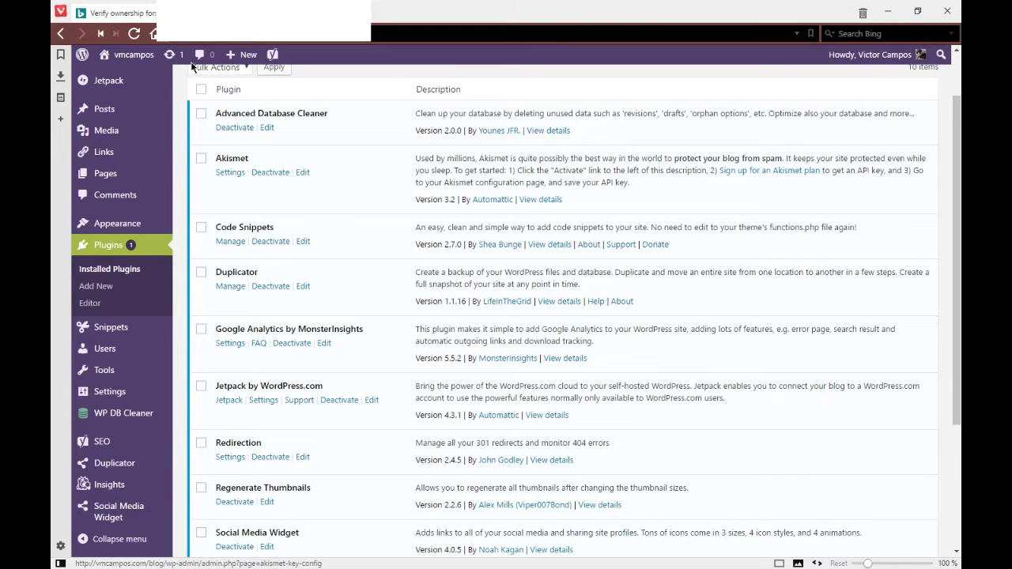
pyautogui.moveTo(139, 21)
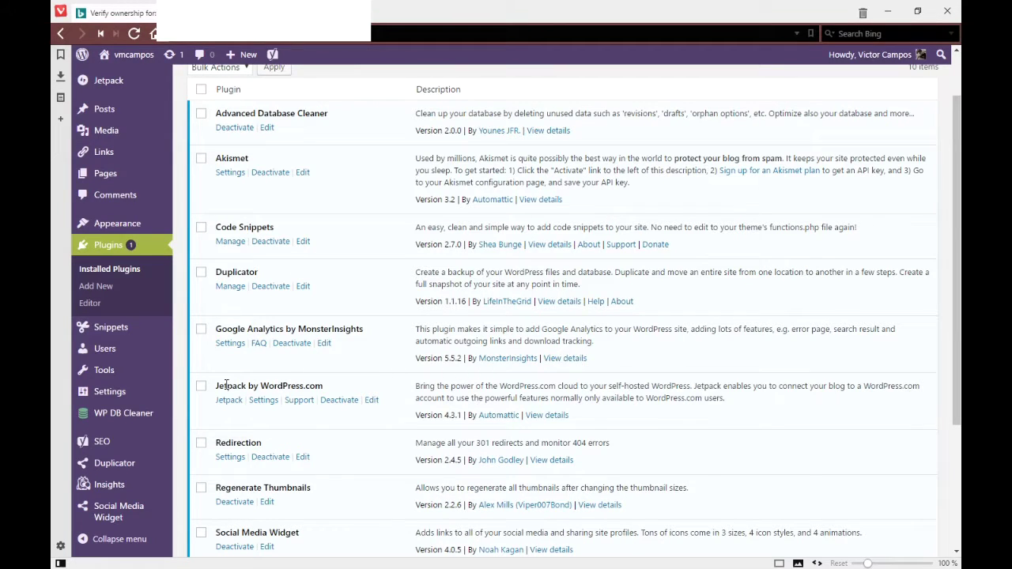
pyautogui.moveTo(227, 386); pyautogui.dragTo(327, 383)
pyautogui.click(328, 384)
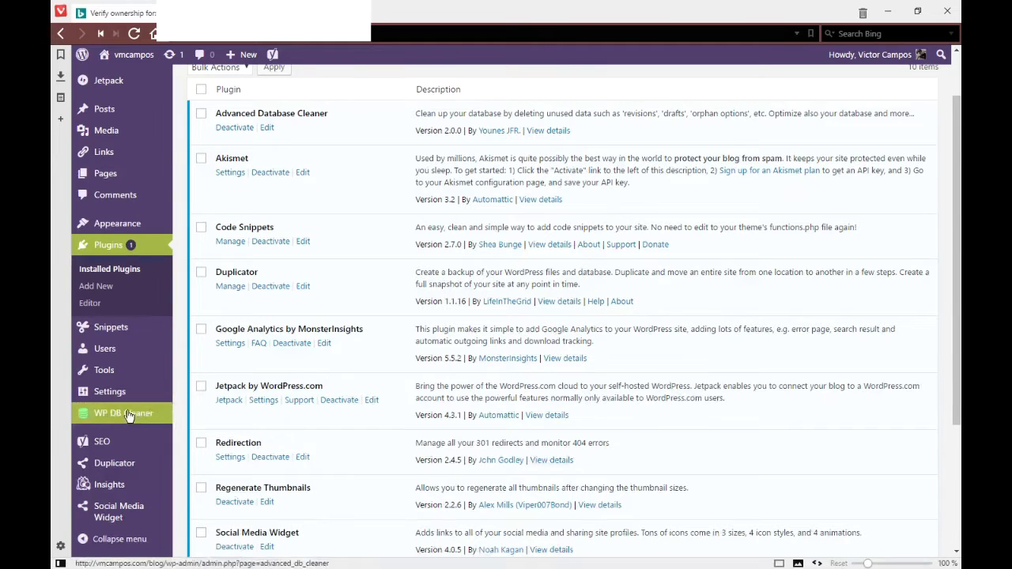
# Open the Available Tools page in WordPress and find its Website Verification Services section
pyautogui.scroll(-1, 127, 413)
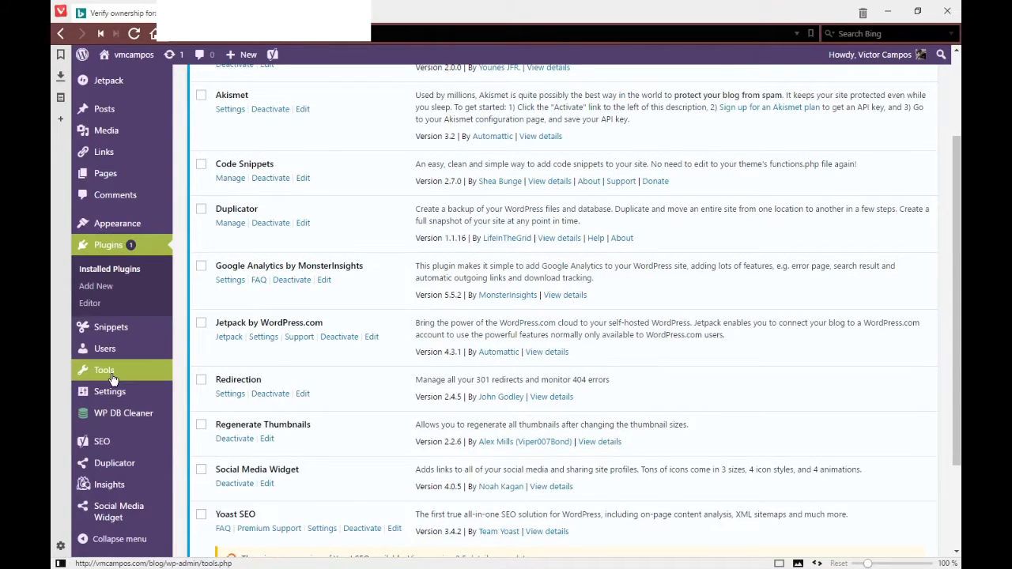
pyautogui.moveTo(112, 378)
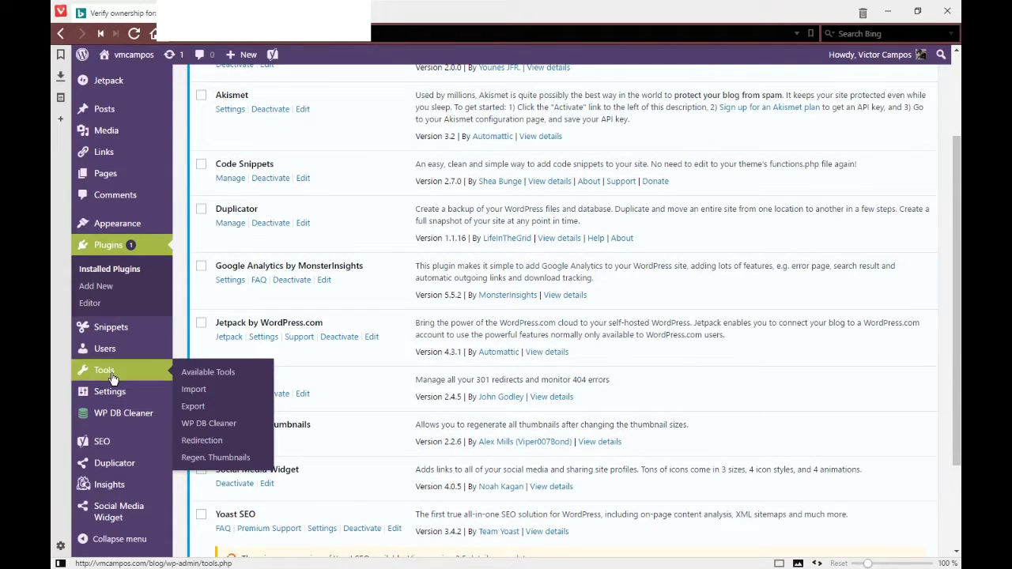
pyautogui.click(209, 373)
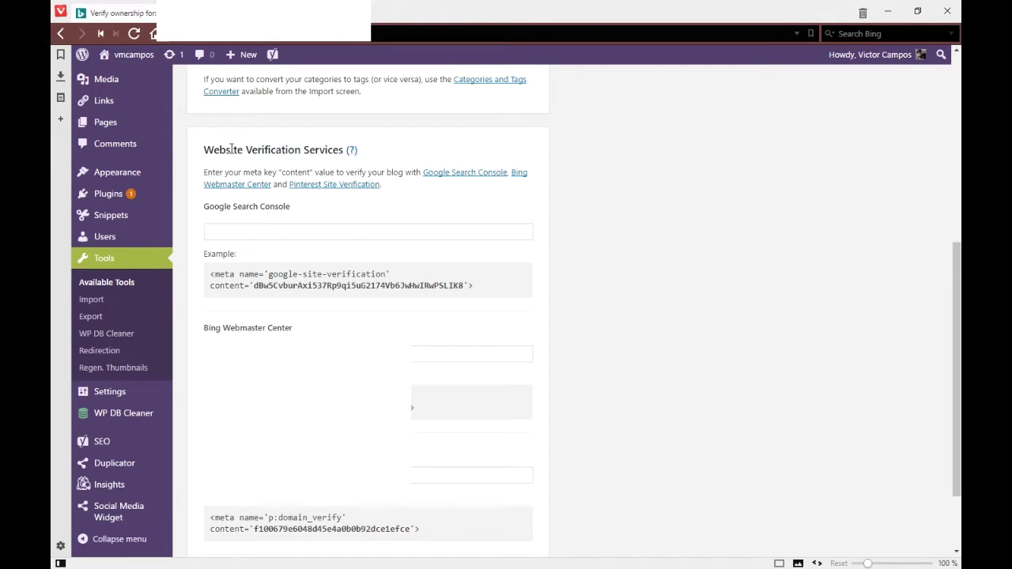
pyautogui.moveTo(231, 149); pyautogui.dragTo(383, 139)
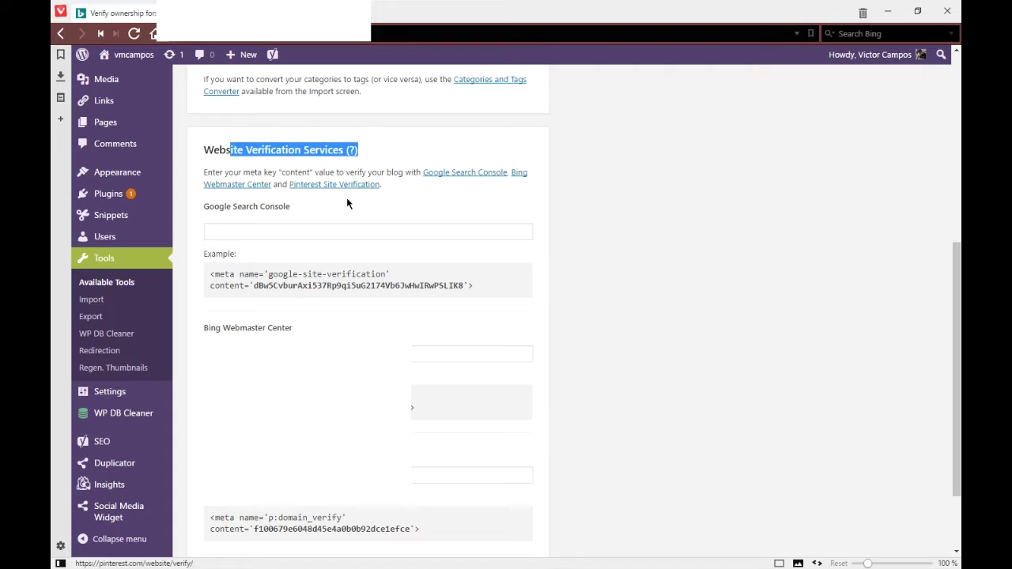
pyautogui.click(315, 206)
# Select the Option 2 meta tag on the Bing verification page and return to the verification code fields in WordPress
pyautogui.click(94, 9)
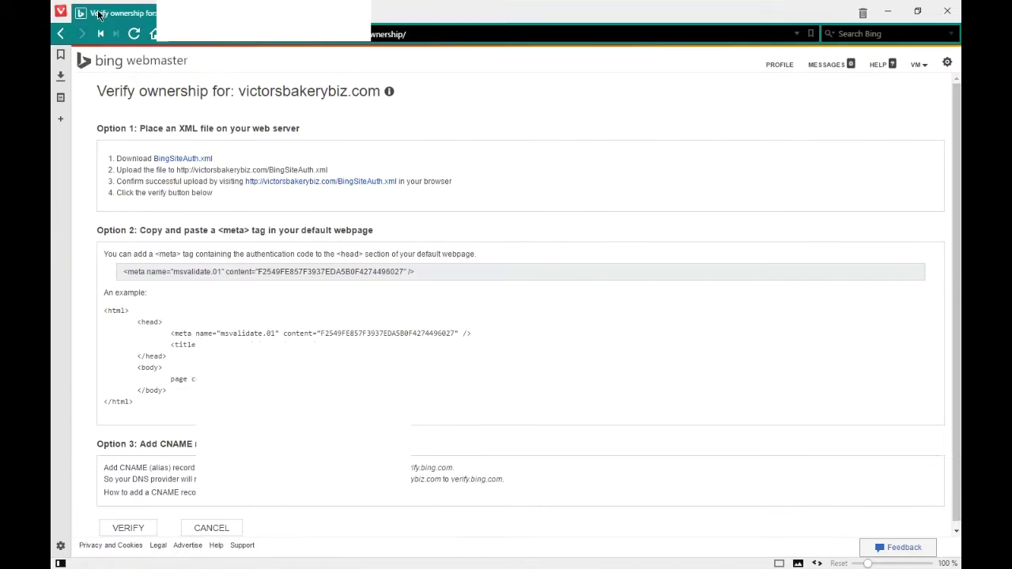
pyautogui.tripleClick(207, 275)
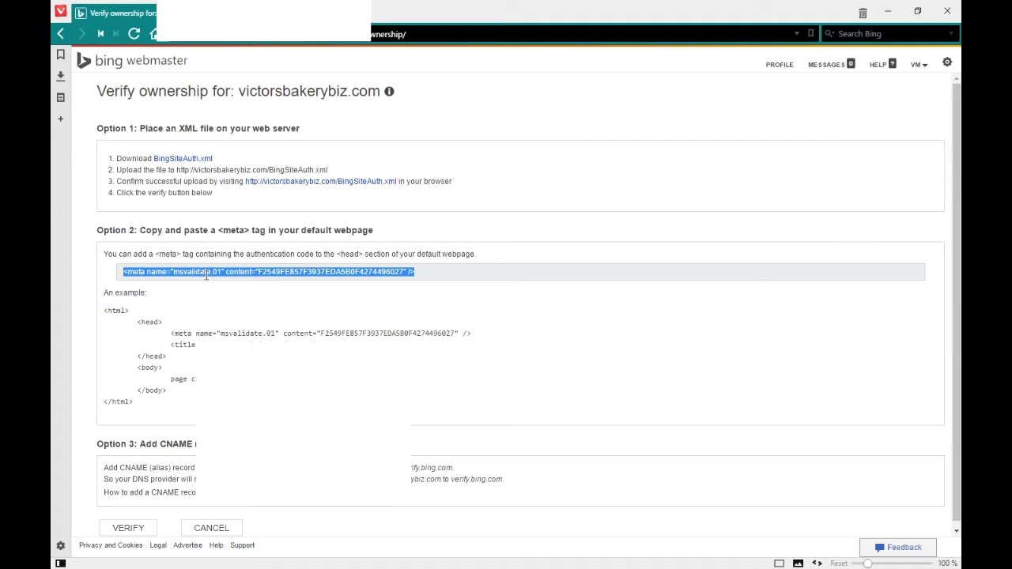
pyautogui.hotkey('ctrl', 'Tab')
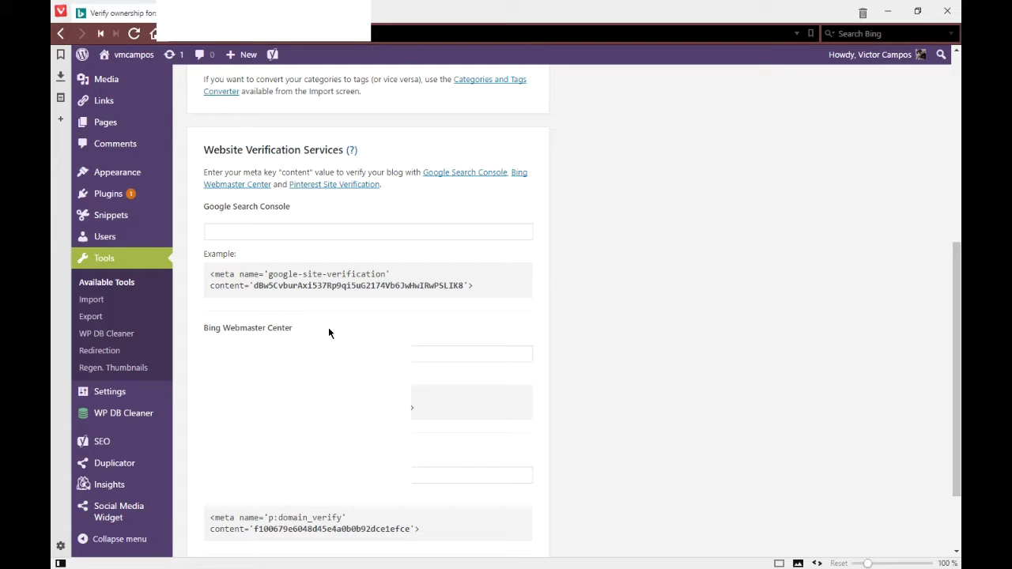
pyautogui.click(290, 231)
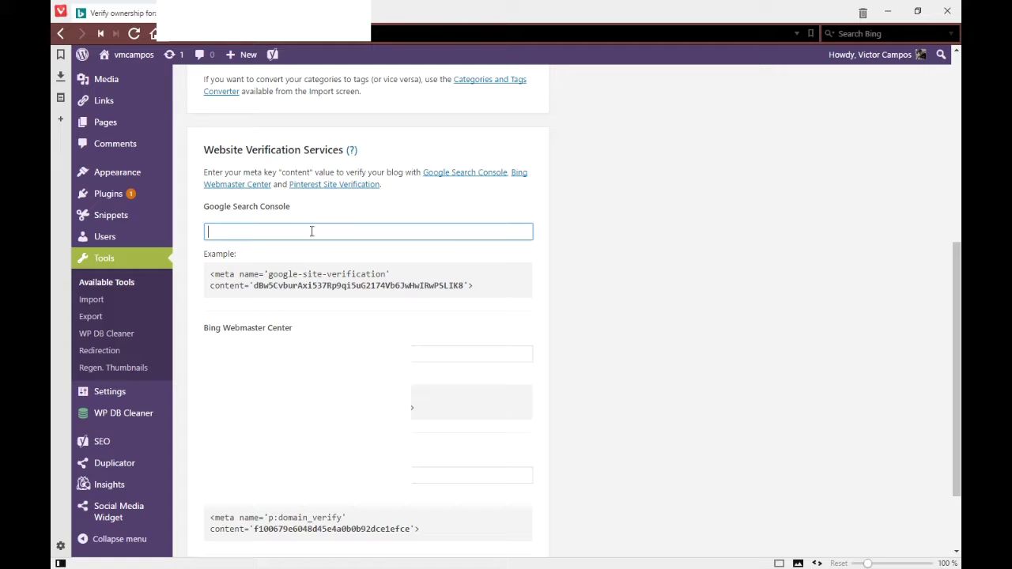
# Try to verify ownership of victorsbakerybiz.com in Bing Webmaster and return to the My Sites page
pyautogui.click(136, 13)
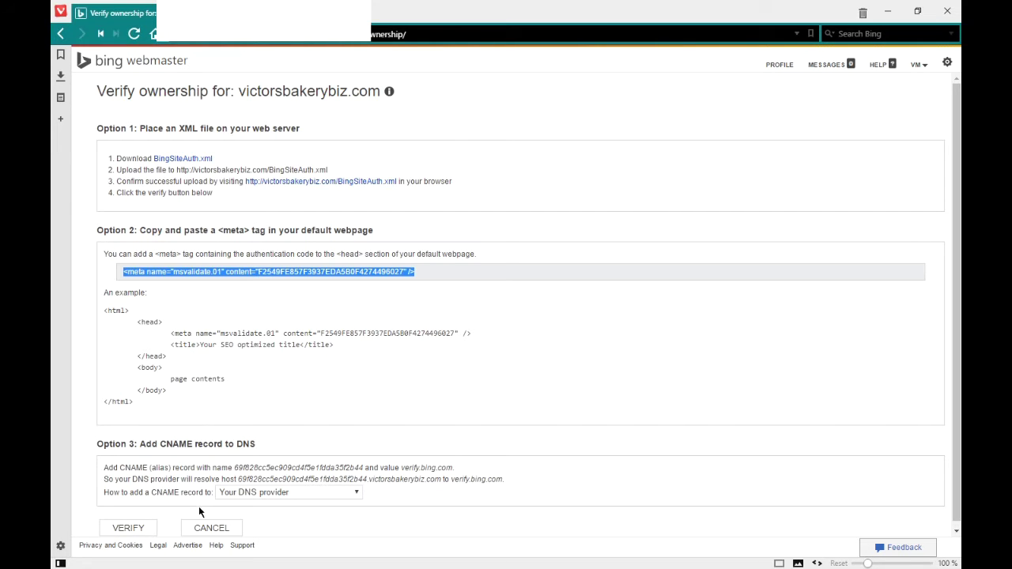
pyautogui.click(146, 527)
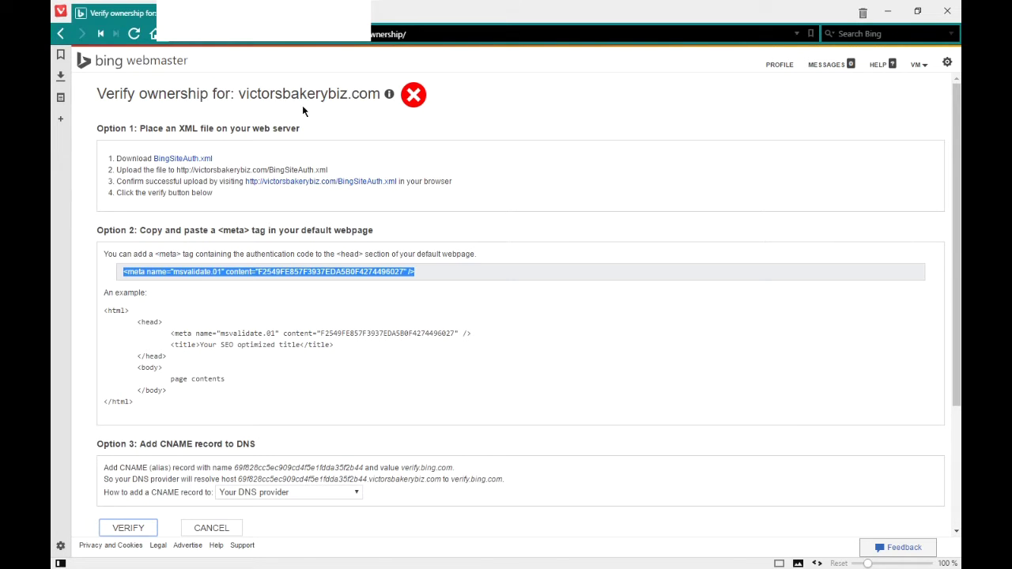
pyautogui.click(90, 62)
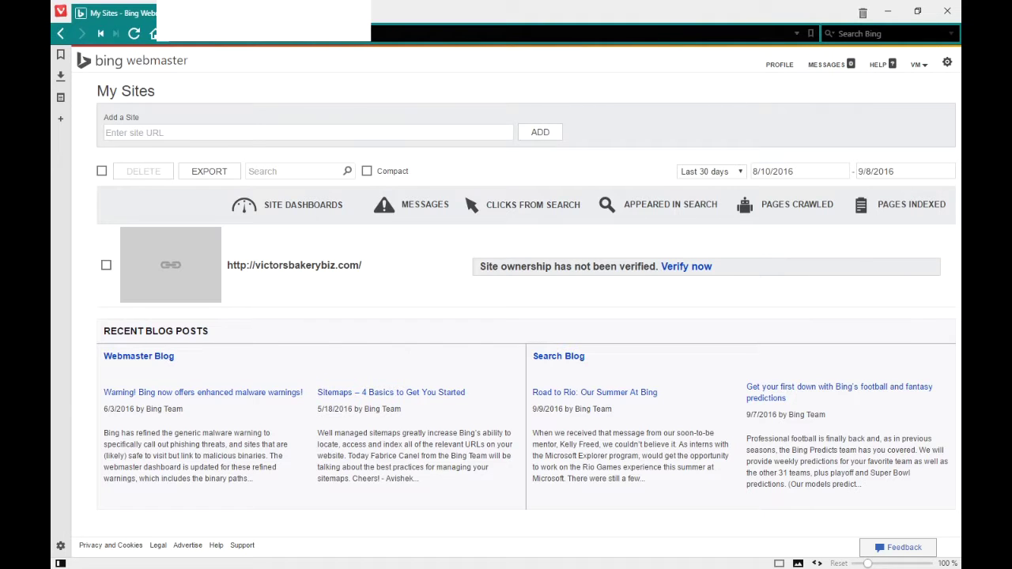
# Open the Google Webmasters site in a new browser tab and sign in to Search Console
pyautogui.hotkey('ctrl', 't')
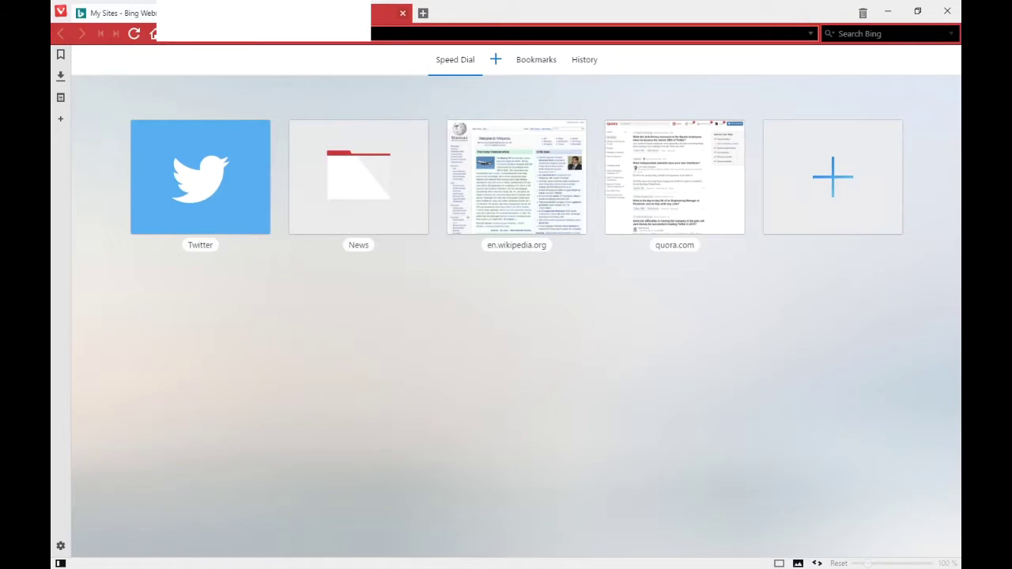
pyautogui.write('google.com')
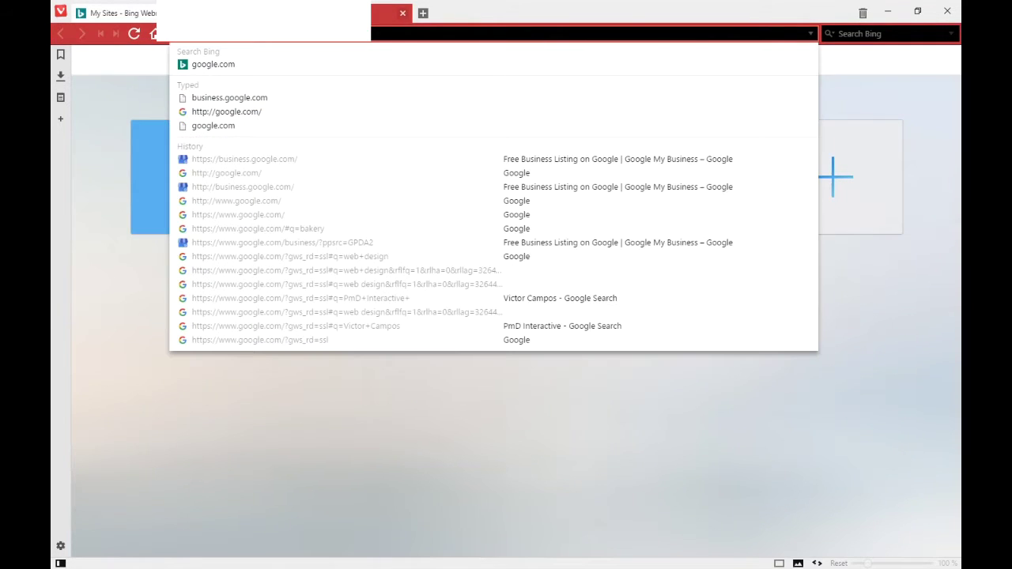
pyautogui.write('/')
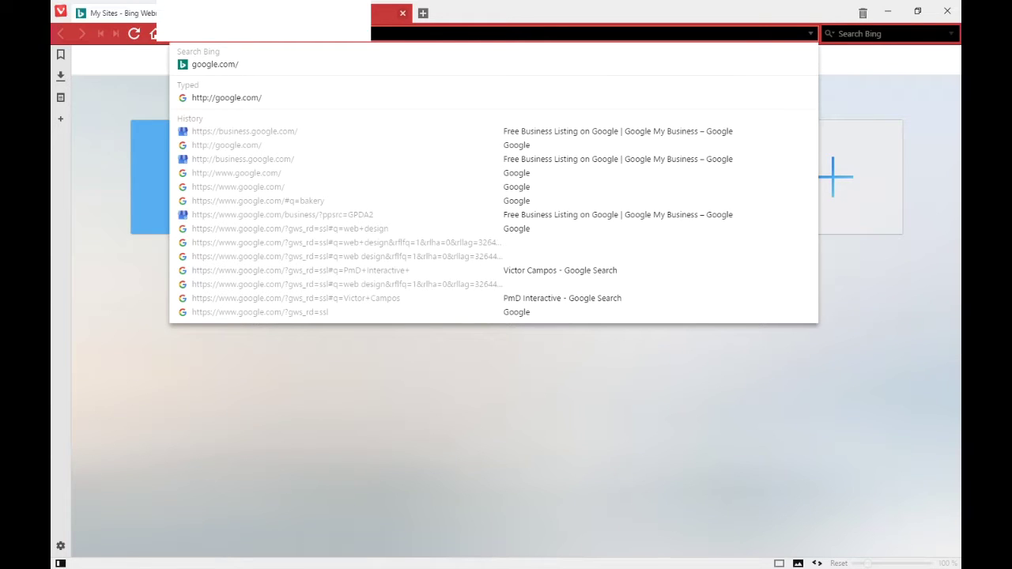
pyautogui.write('webm')
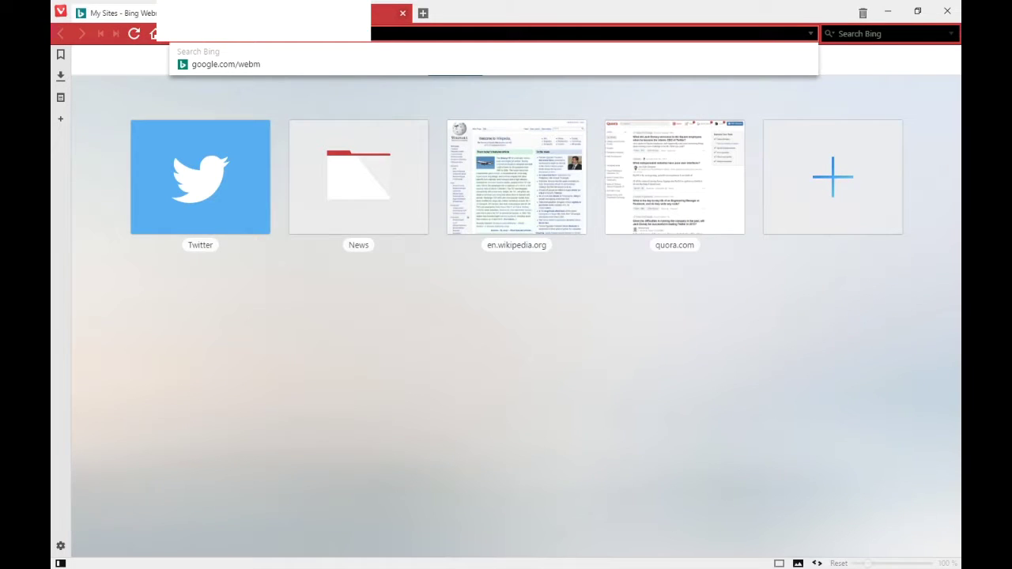
pyautogui.write('r')
pyautogui.press('Return')
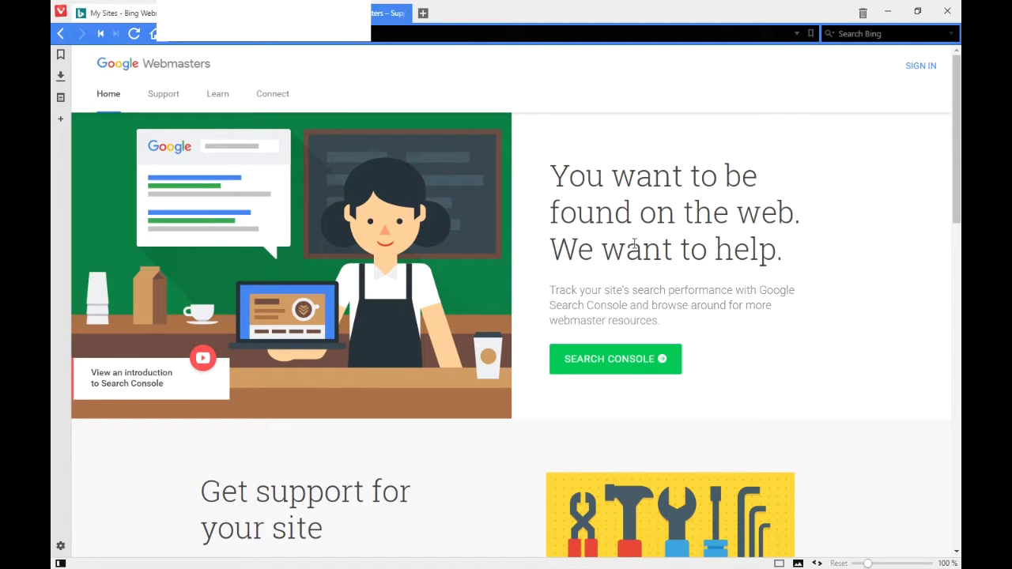
pyautogui.click(917, 69)
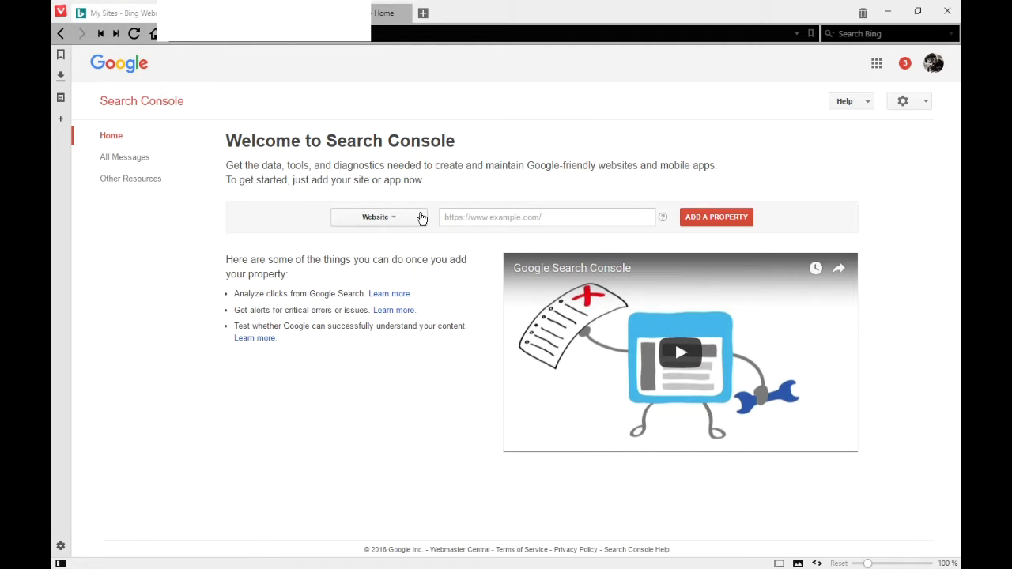
pyautogui.click(480, 221)
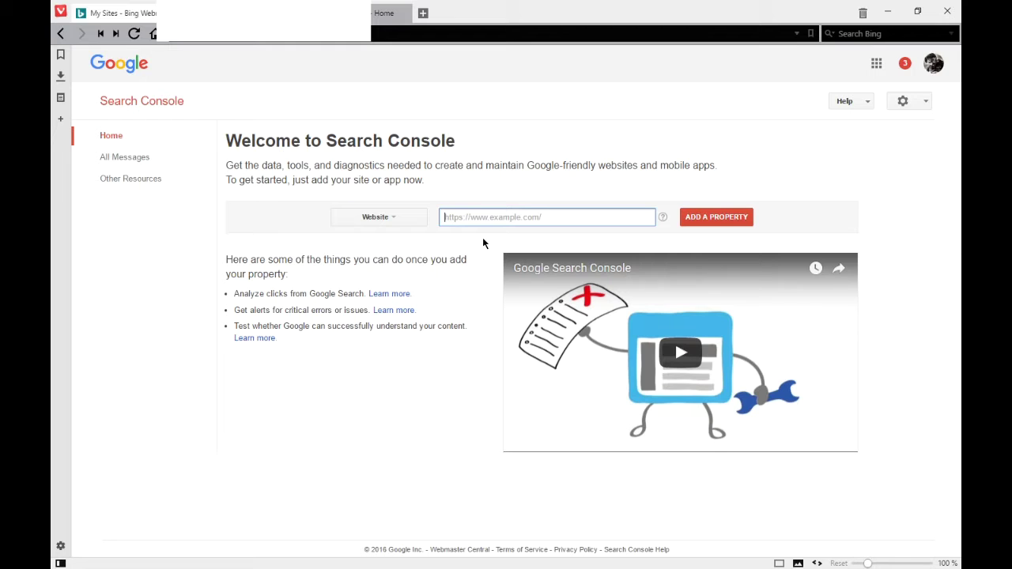
pyautogui.write('http://victorsbkerybiz.com')
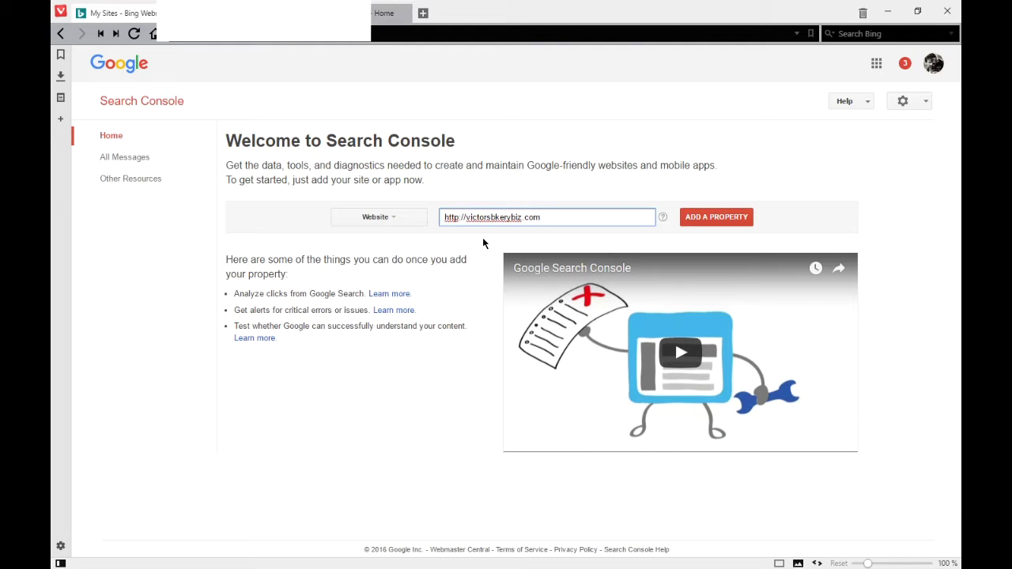
pyautogui.write('www.')
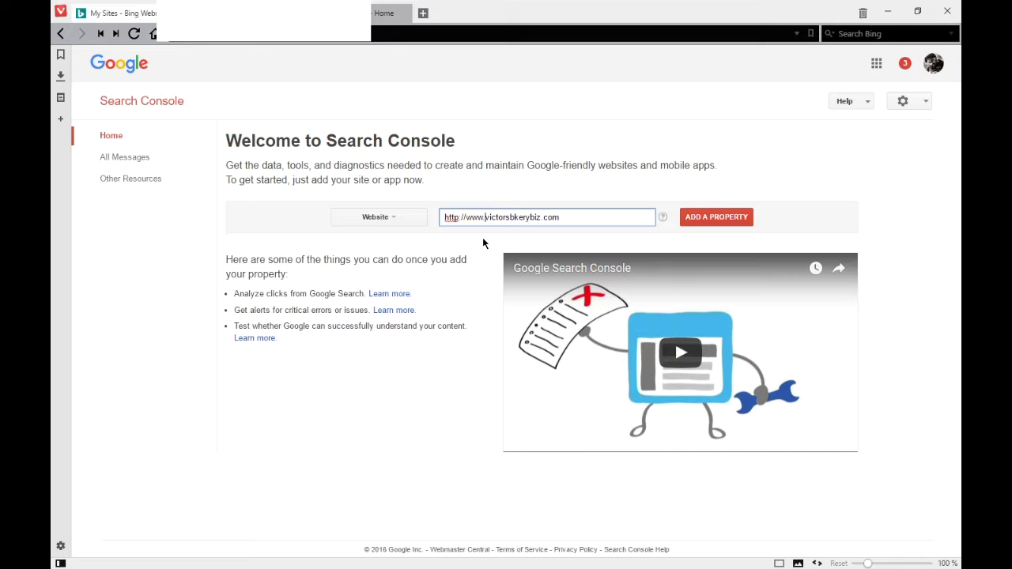
pyautogui.press('BackSpace')
pyautogui.press('BackSpace')
pyautogui.press('BackSpace')
pyautogui.press('BackSpace')
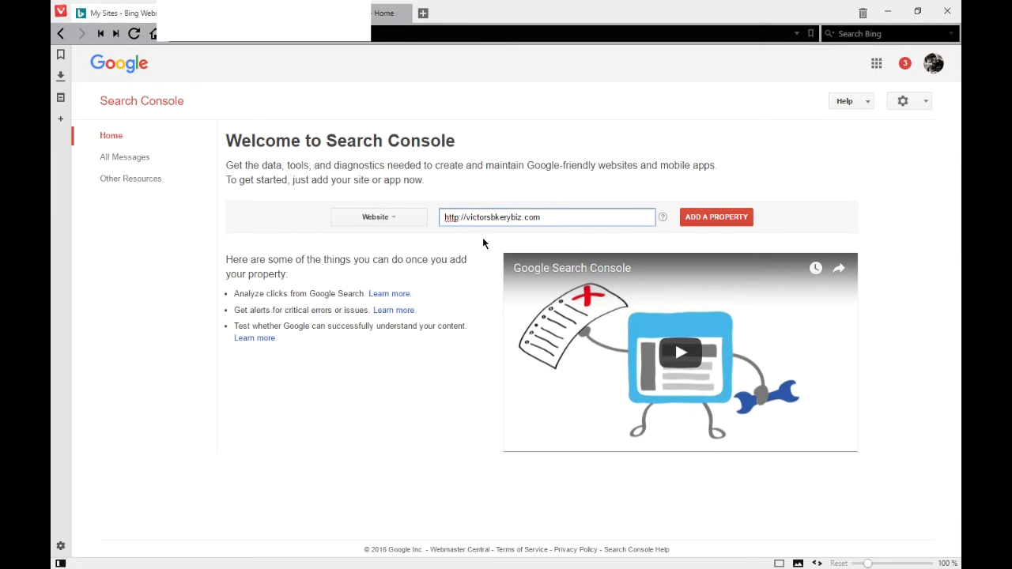
pyautogui.write('www.')
pyautogui.press('BackSpace')
pyautogui.press('BackSpace')
pyautogui.press('BackSpace')
pyautogui.press('BackSpace')
pyautogui.write('s')
pyautogui.write('www.')
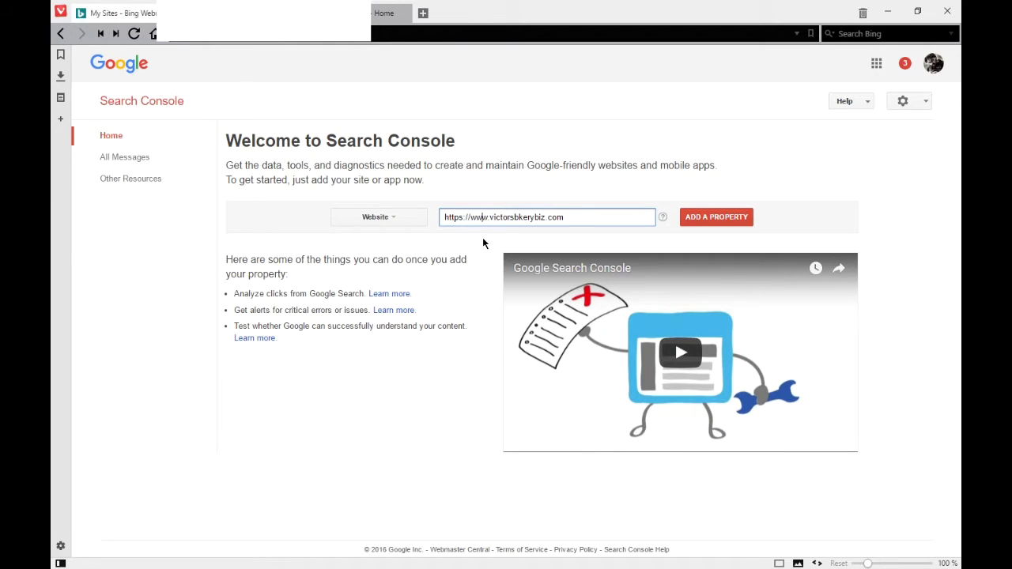
pyautogui.press('BackSpace')
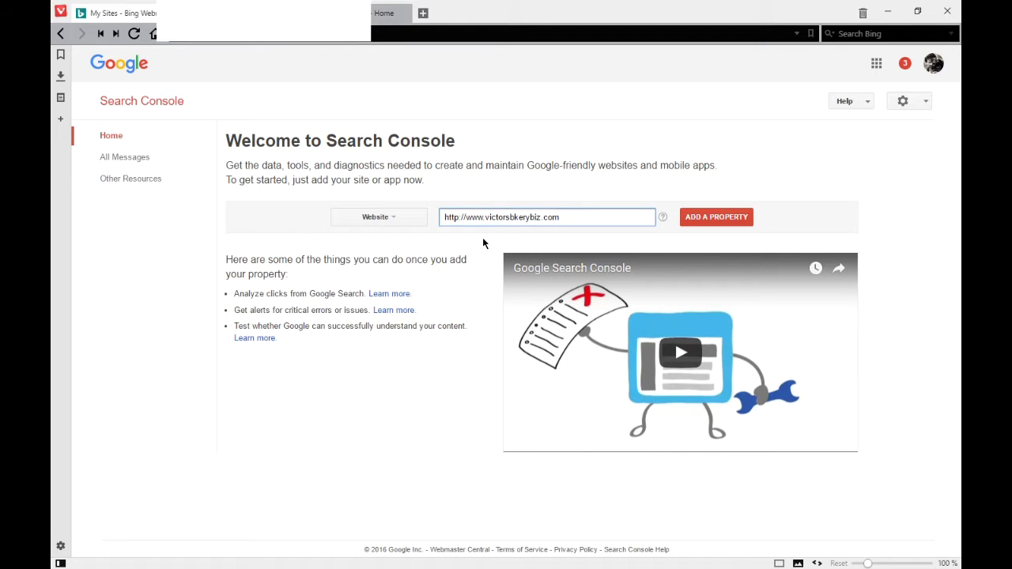
pyautogui.write(':')
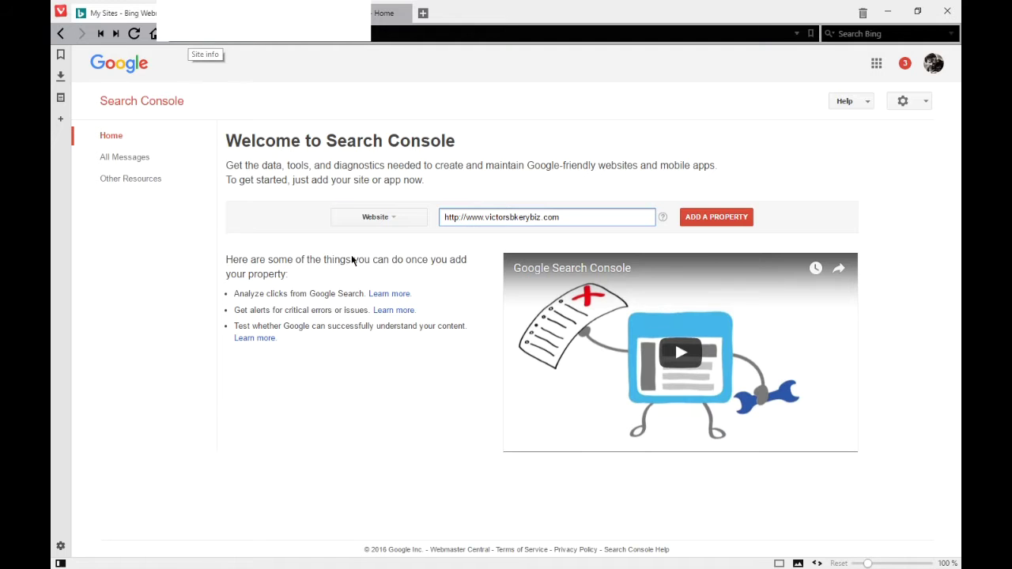
pyautogui.click(484, 216)
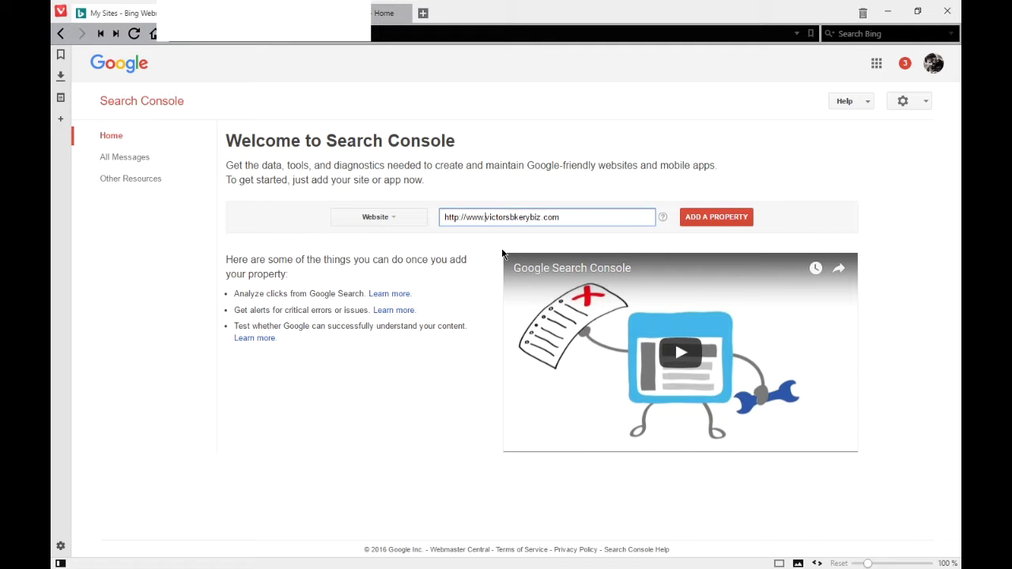
pyautogui.press('BackSpace')
pyautogui.press('BackSpace')
pyautogui.press('BackSpace')
pyautogui.press('BackSpace')
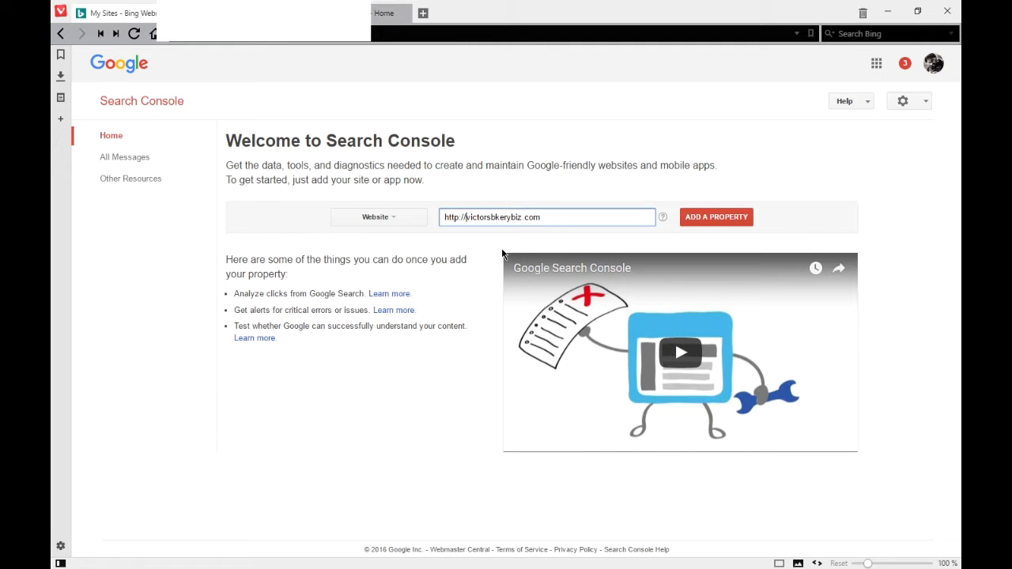
# Add the property, review the recommended HTML file upload, and choose HTML tag among the alternate verification methods
pyautogui.click(709, 221)
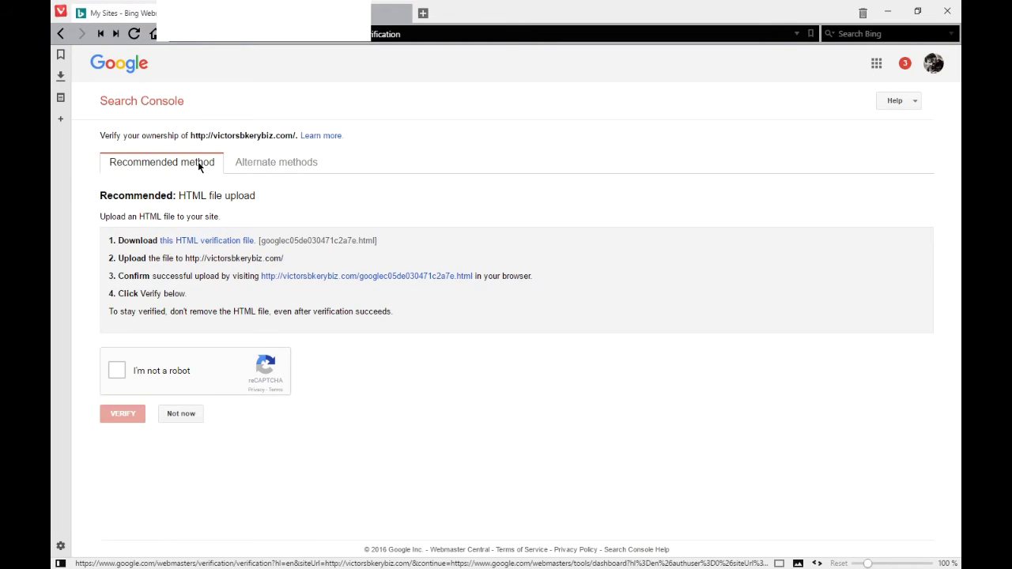
pyautogui.moveTo(192, 198); pyautogui.dragTo(287, 216)
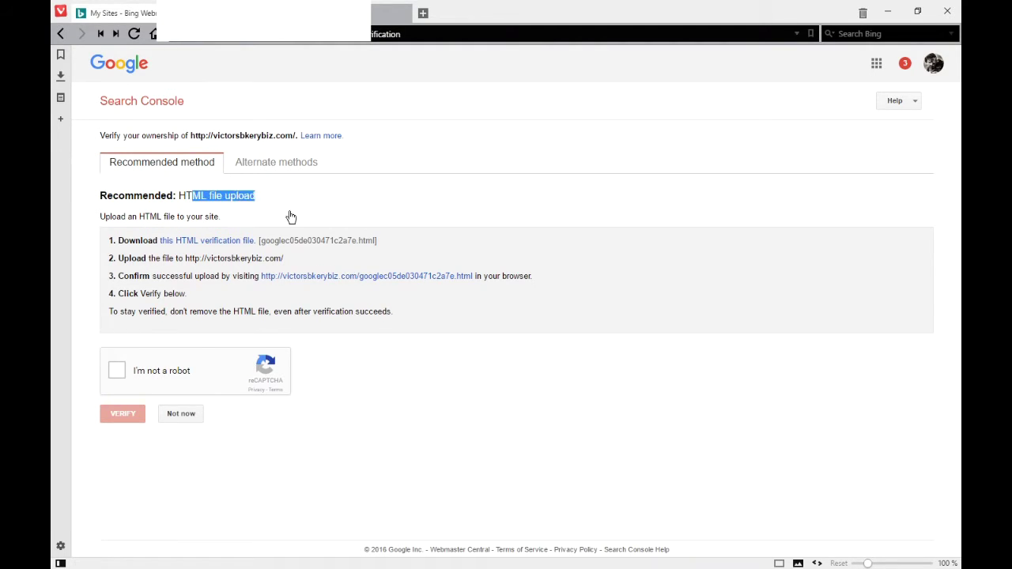
pyautogui.click(316, 204)
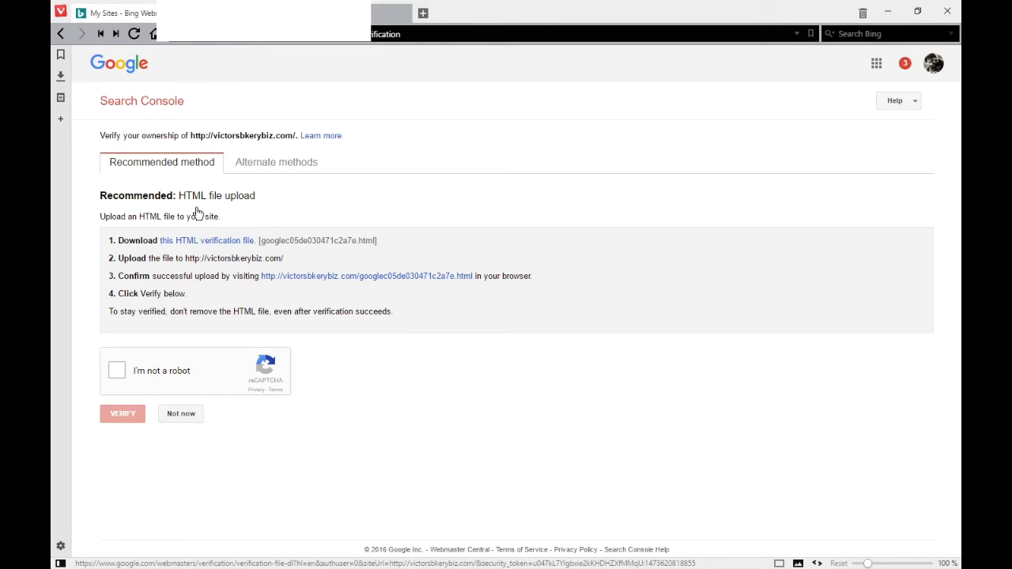
pyautogui.click(264, 167)
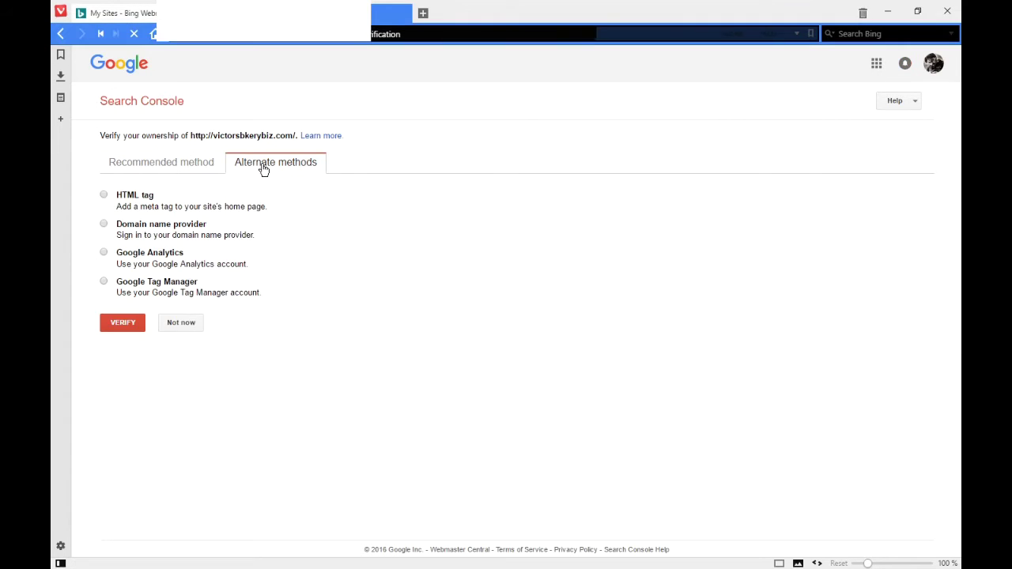
pyautogui.click(121, 196)
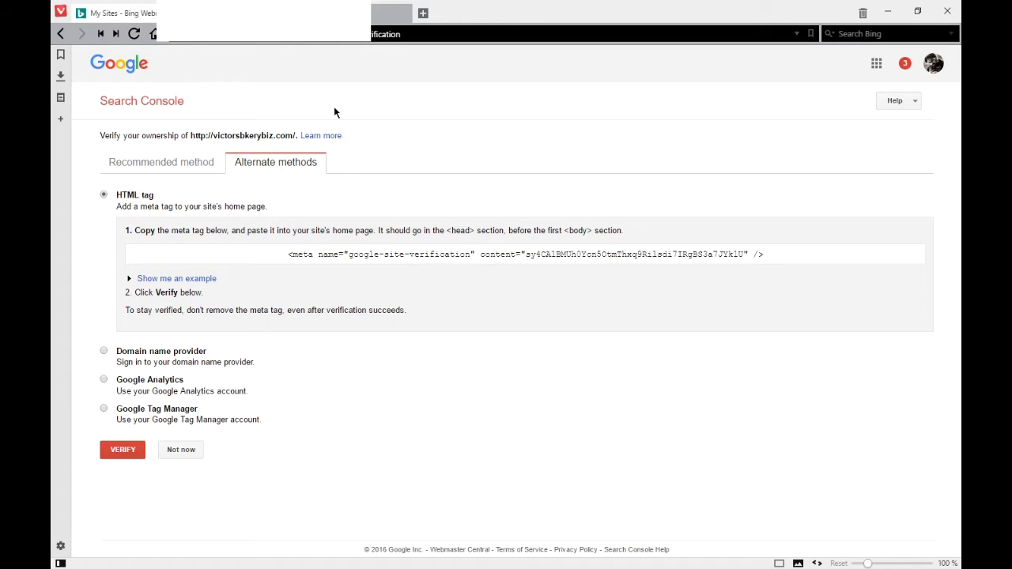
# Check the Google Search Console verification field in WordPress, and try to verify the property with the HTML tag method
pyautogui.hotkey('ctrl', 'Tab')
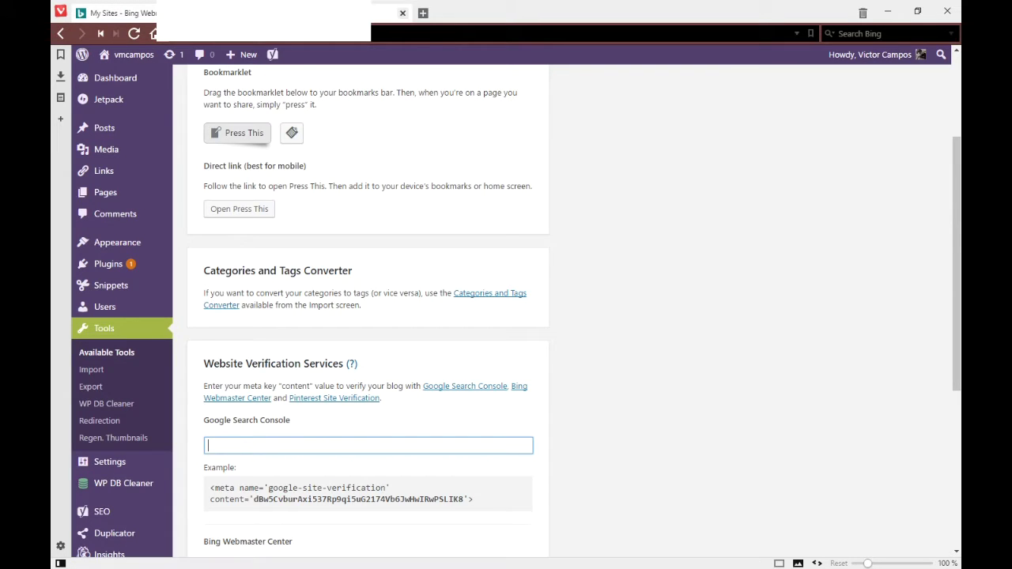
pyautogui.hotkey('ctrl', 'Tab')
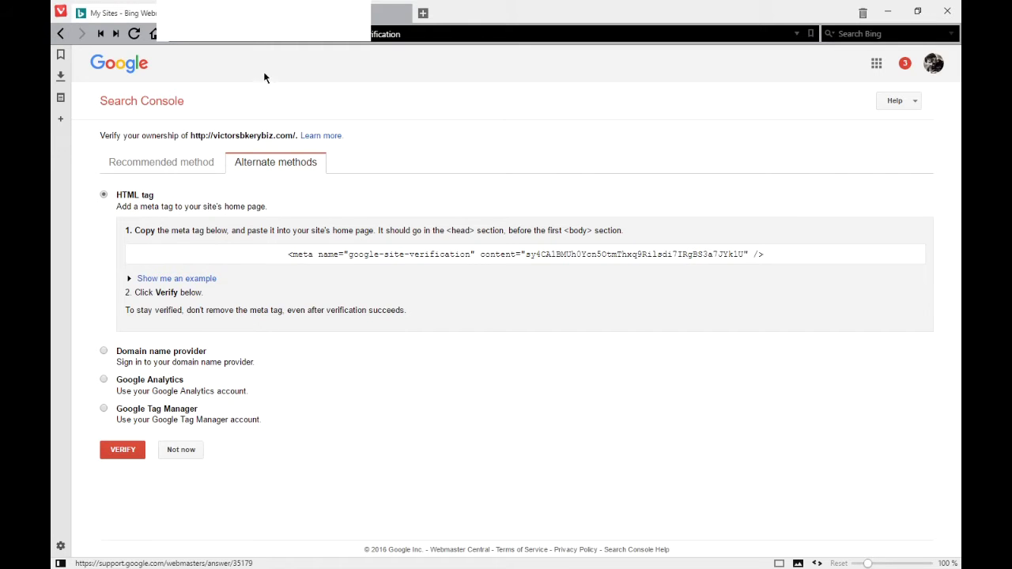
pyautogui.hotkey('ctrl', 'Tab')
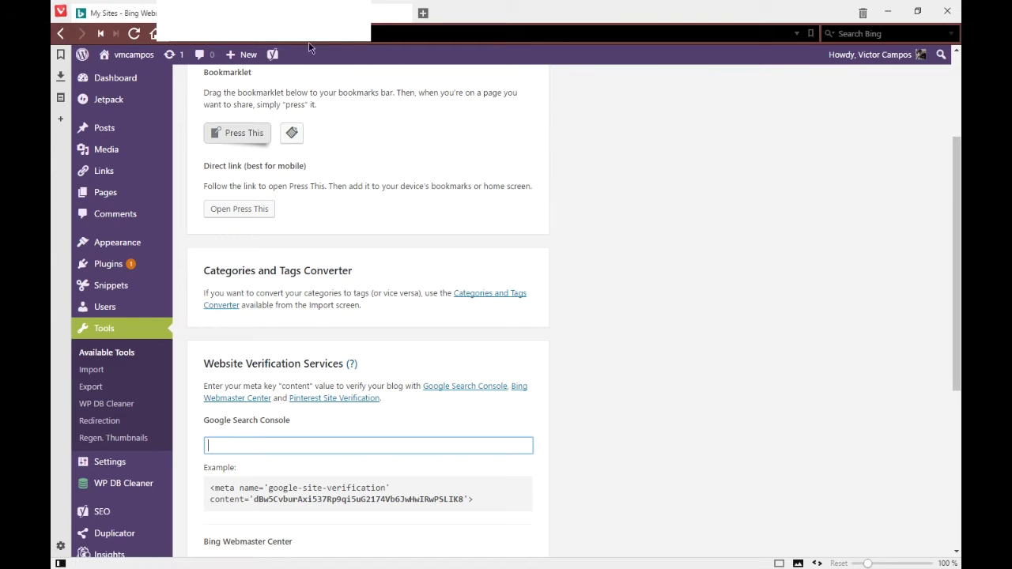
pyautogui.click(402, 14)
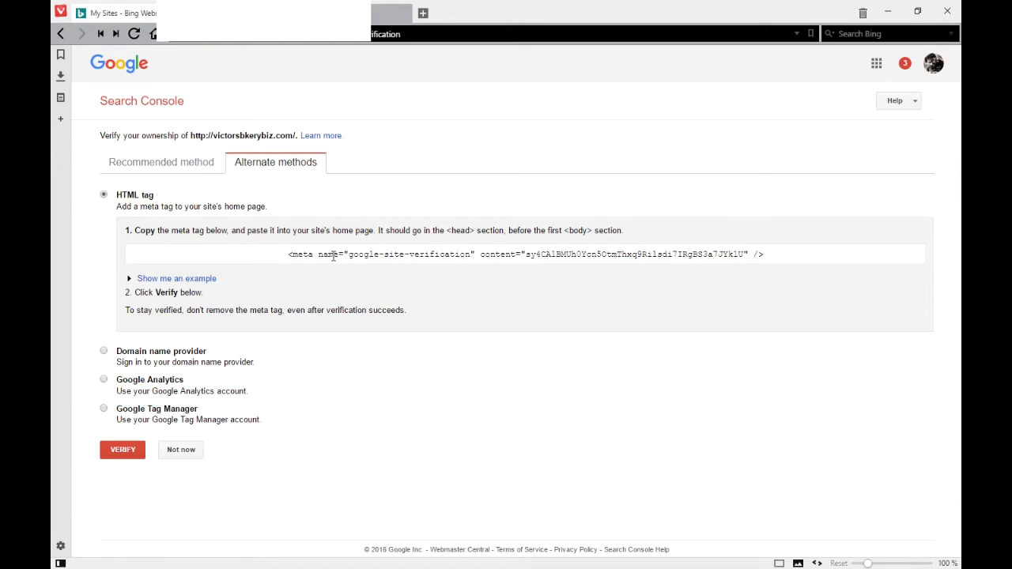
pyautogui.click(107, 452)
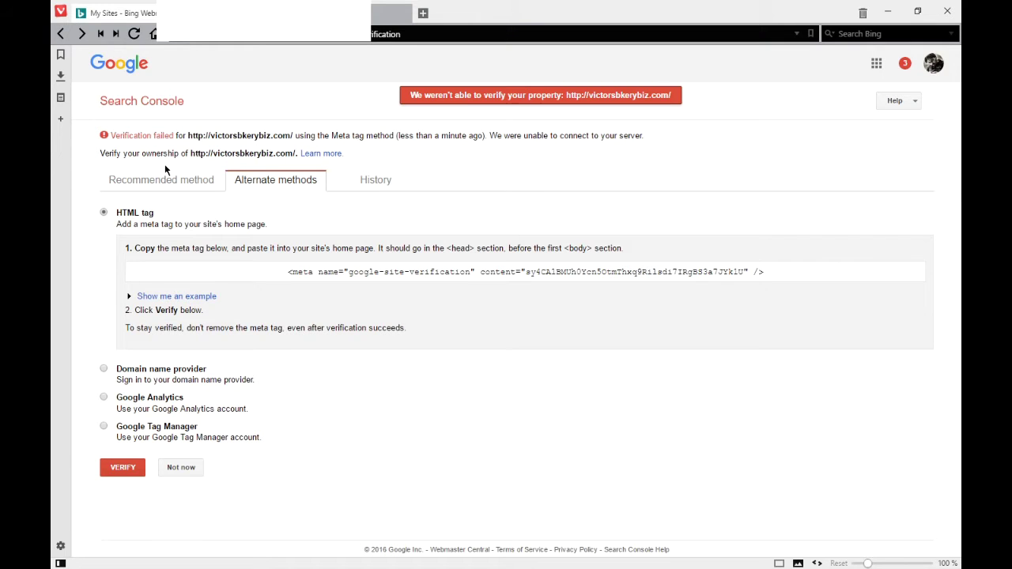
# Open google.com/analytics in a new browser tab, enter Google Analytics and start signing up for an account
pyautogui.click(423, 13)
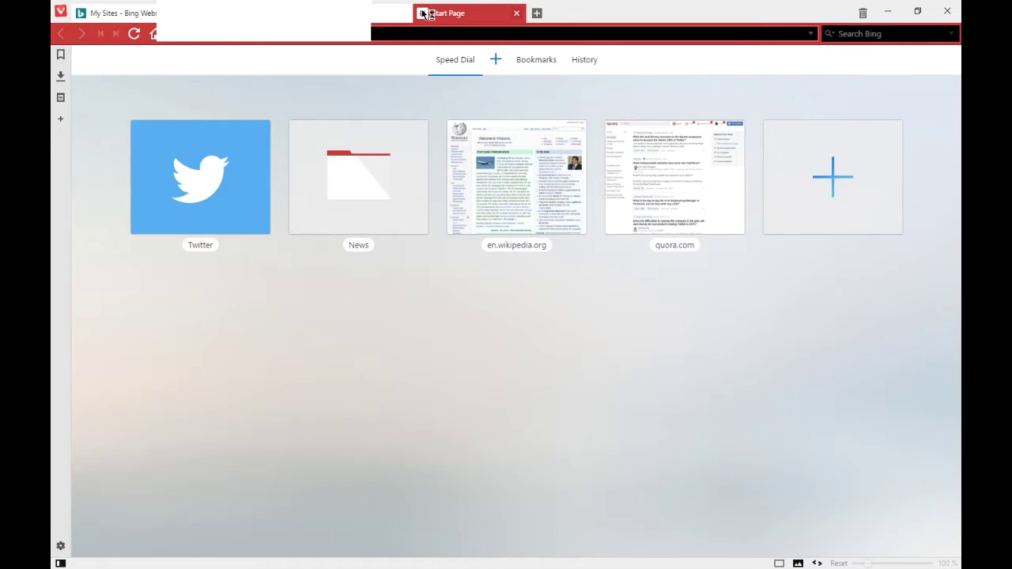
pyautogui.write('google.com/')
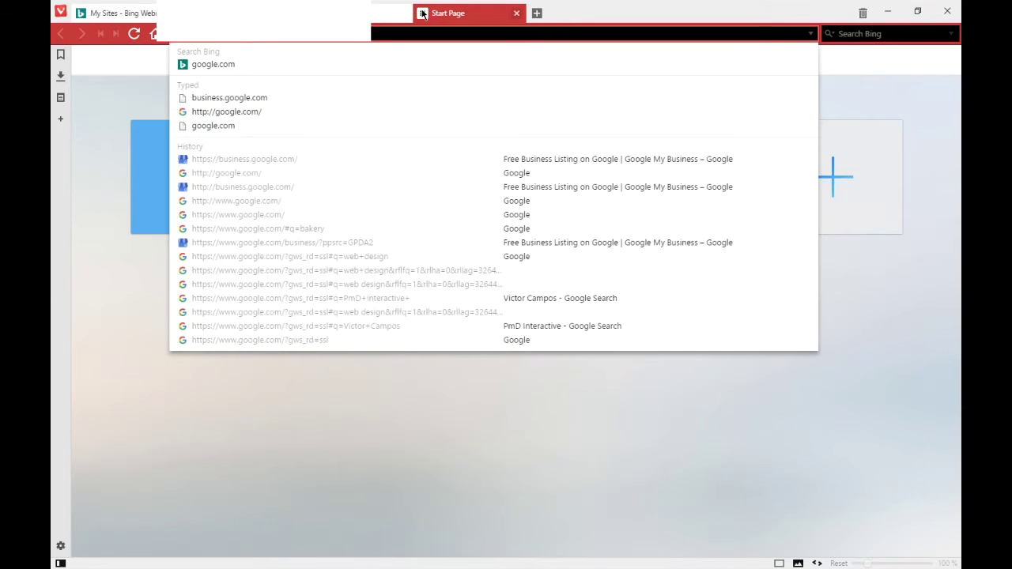
pyautogui.write('analytic')
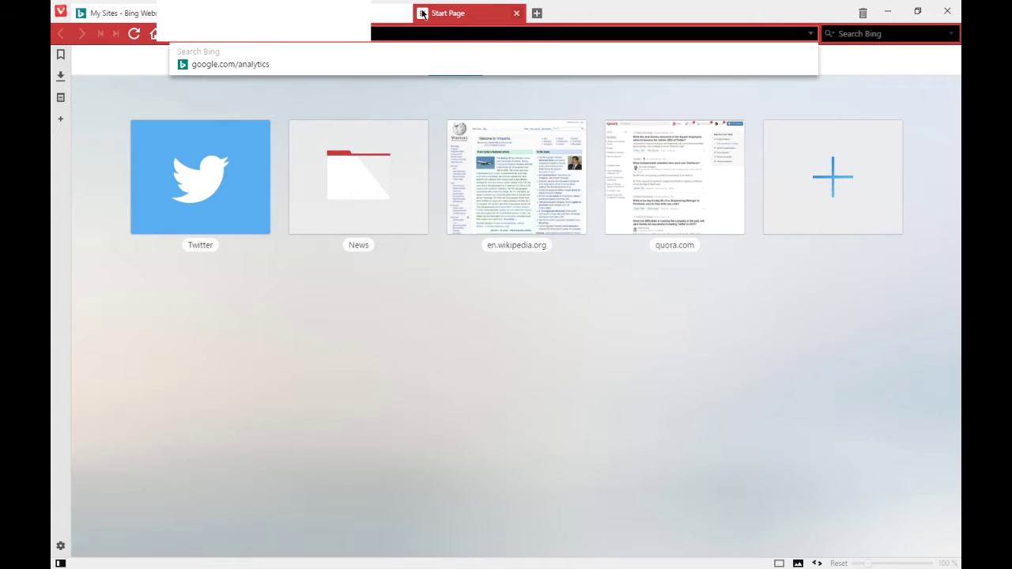
pyautogui.write('s')
pyautogui.press('Return')
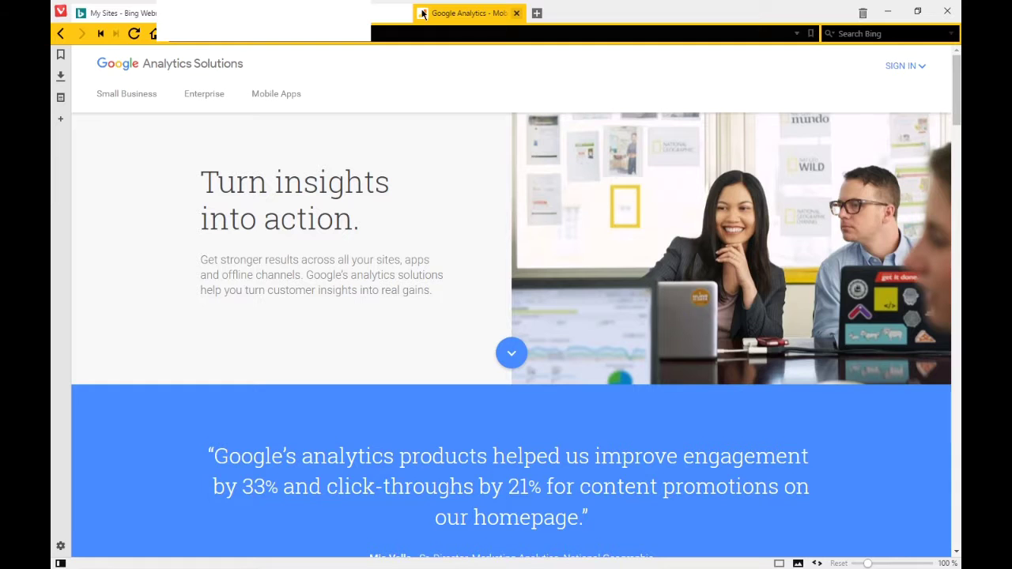
pyautogui.click(922, 65)
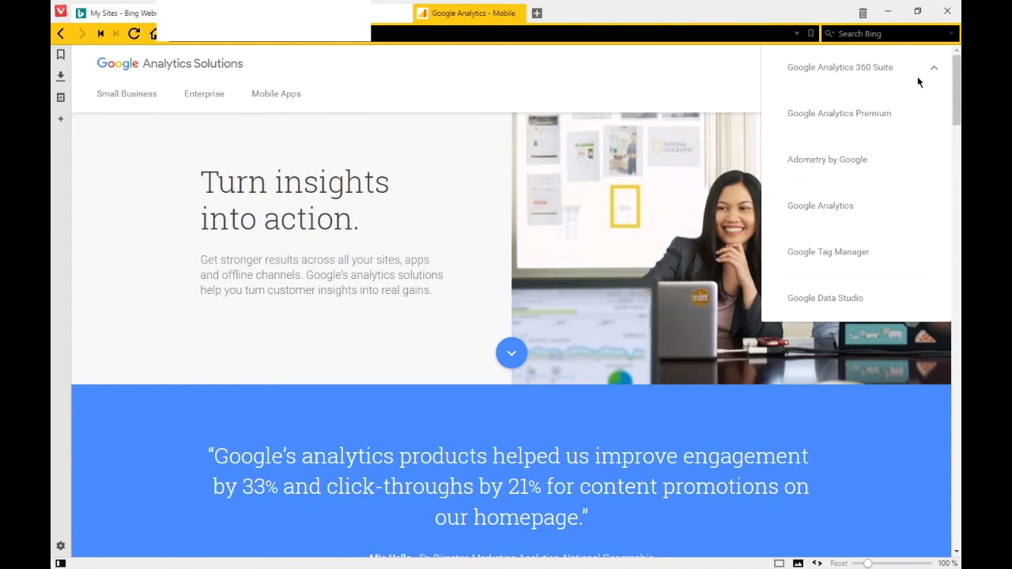
pyautogui.click(850, 207)
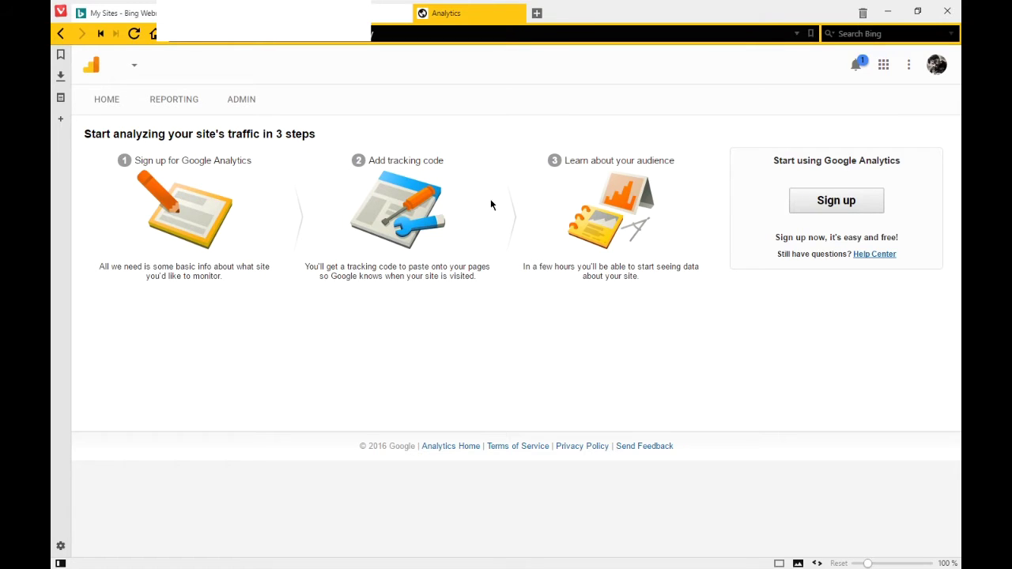
pyautogui.click(800, 207)
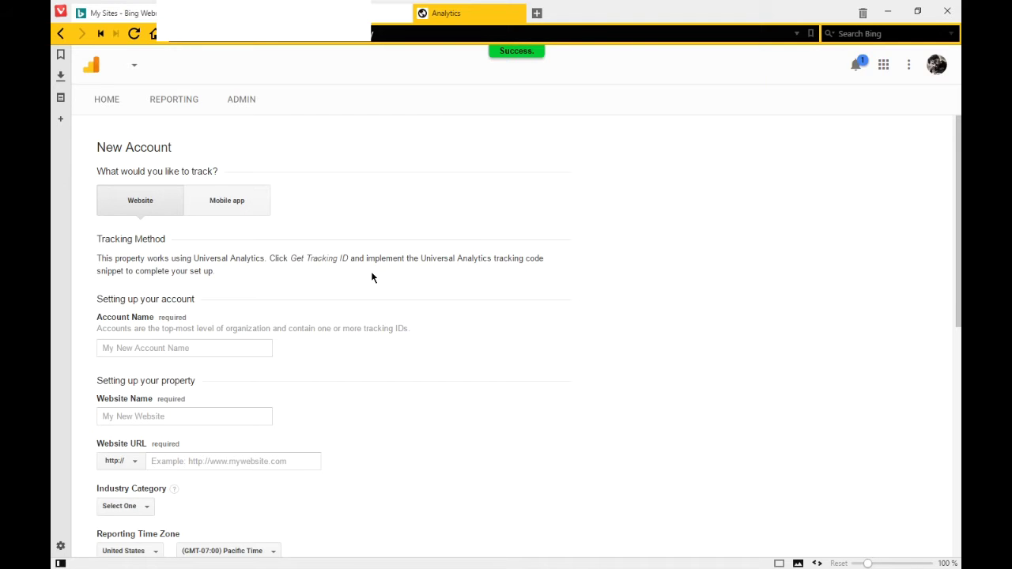
# Look over the New Account form's required fields and enter Mexican Restaurat Uno as the account name
pyautogui.scroll(-1, 372, 275)
pyautogui.moveTo(132, 236); pyautogui.dragTo(194, 235)
pyautogui.click(140, 253)
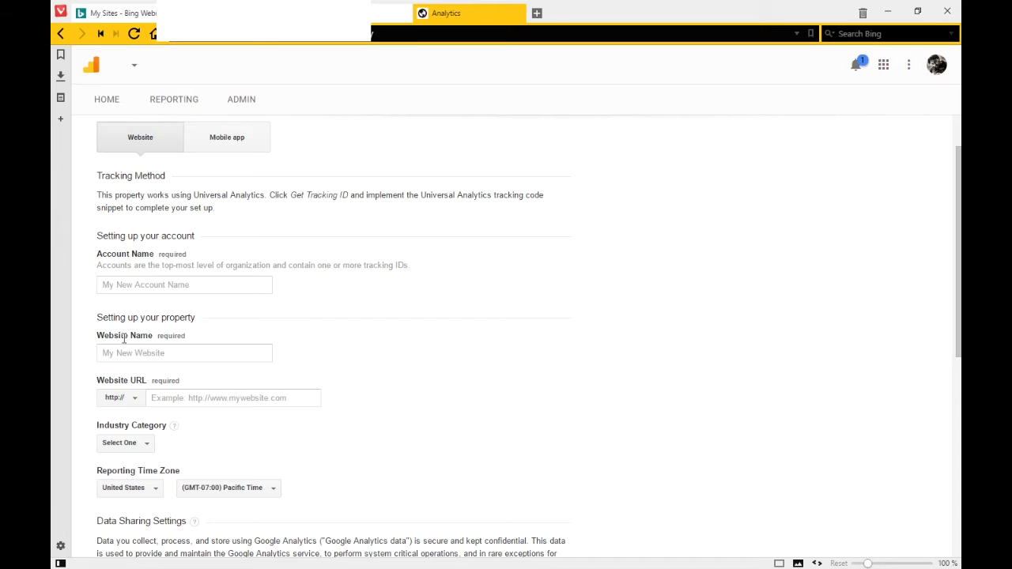
pyautogui.moveTo(124, 338); pyautogui.dragTo(156, 339)
pyautogui.click(228, 314)
pyautogui.click(184, 284)
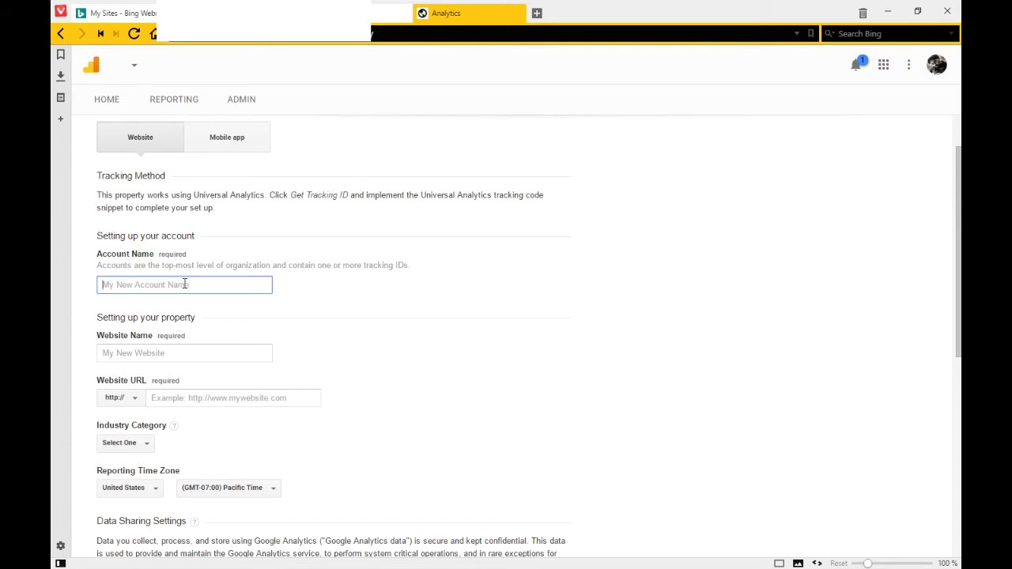
pyautogui.write('m')
# Name the website Main Website and enter mexicanres.com as its URL
pyautogui.click(186, 353)
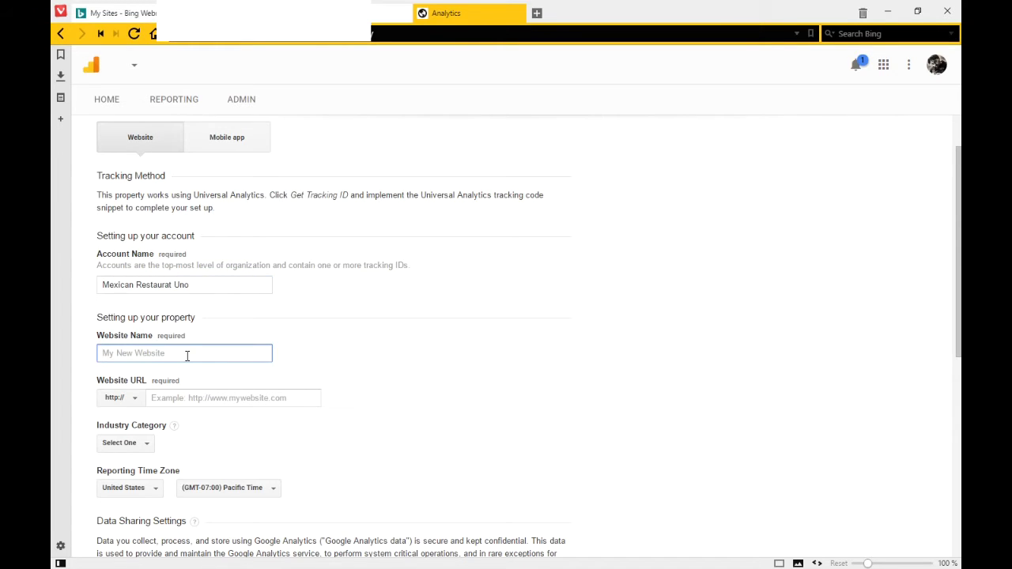
pyautogui.write('Main website')
pyautogui.press('Tab')
pyautogui.press('Tab')
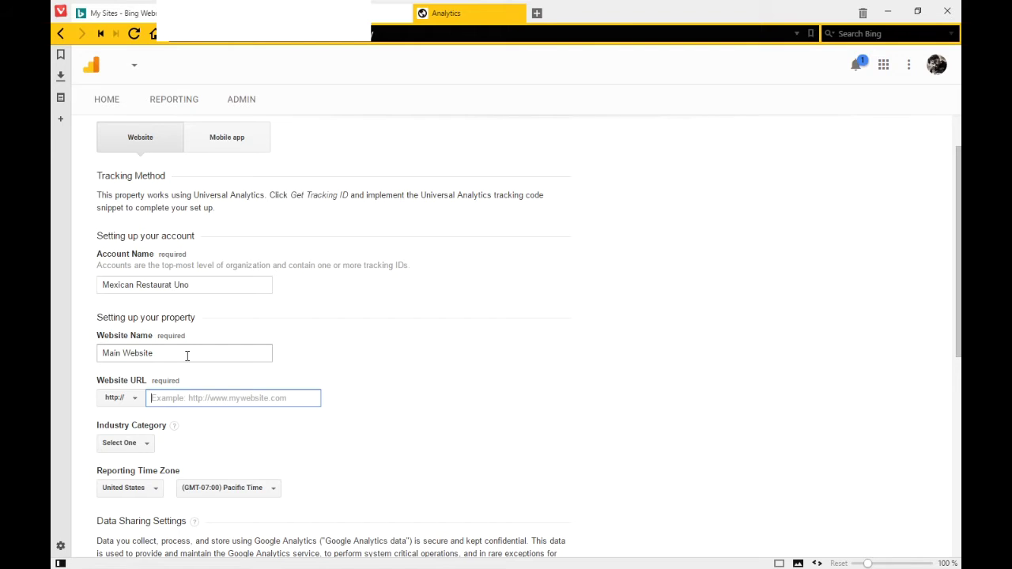
pyautogui.write('mexican')
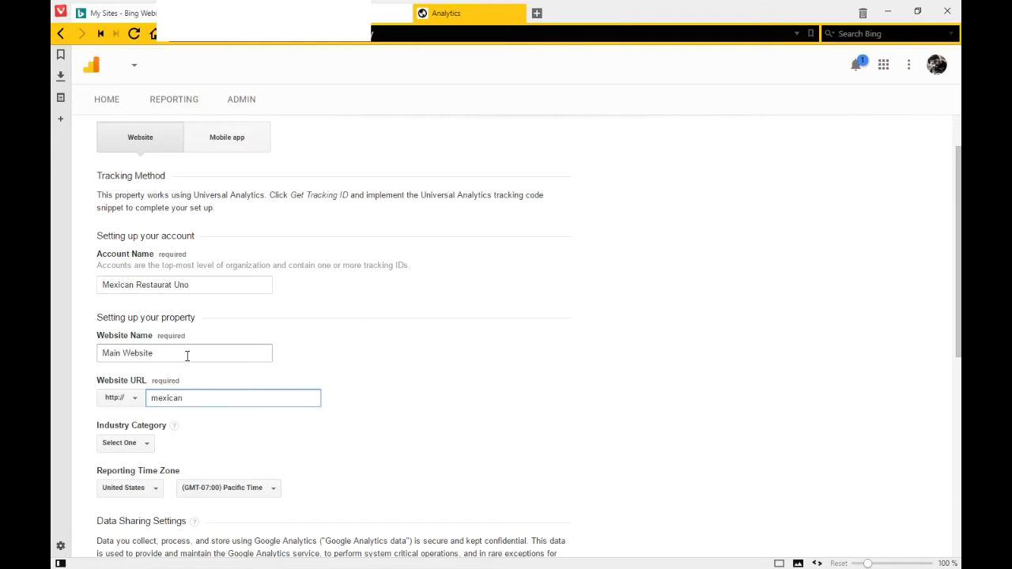
pyautogui.write('res.com')
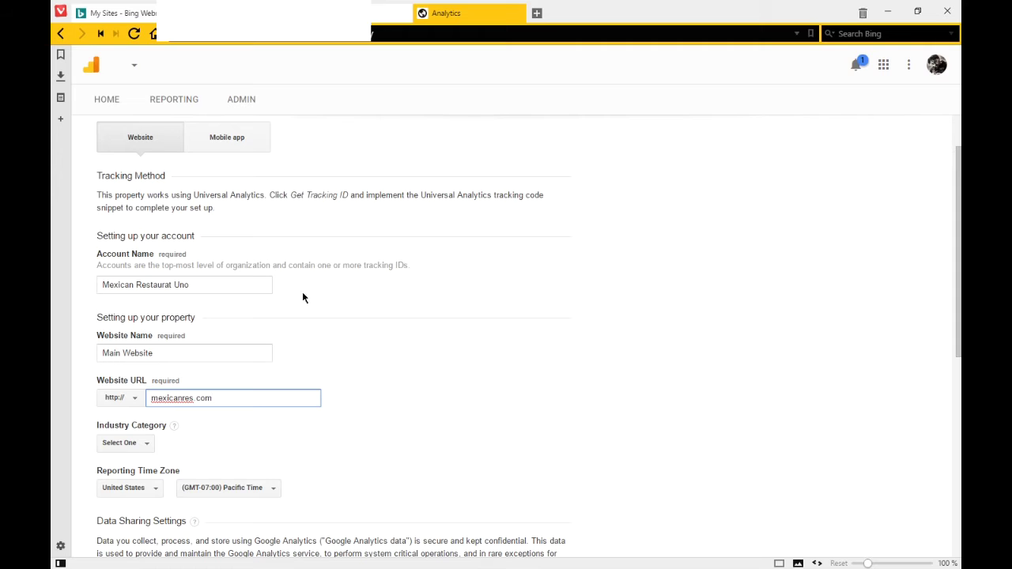
# Review the account name, website name and website URL entries to compare the account level with the property level
pyautogui.moveTo(258, 286); pyautogui.dragTo(74, 275)
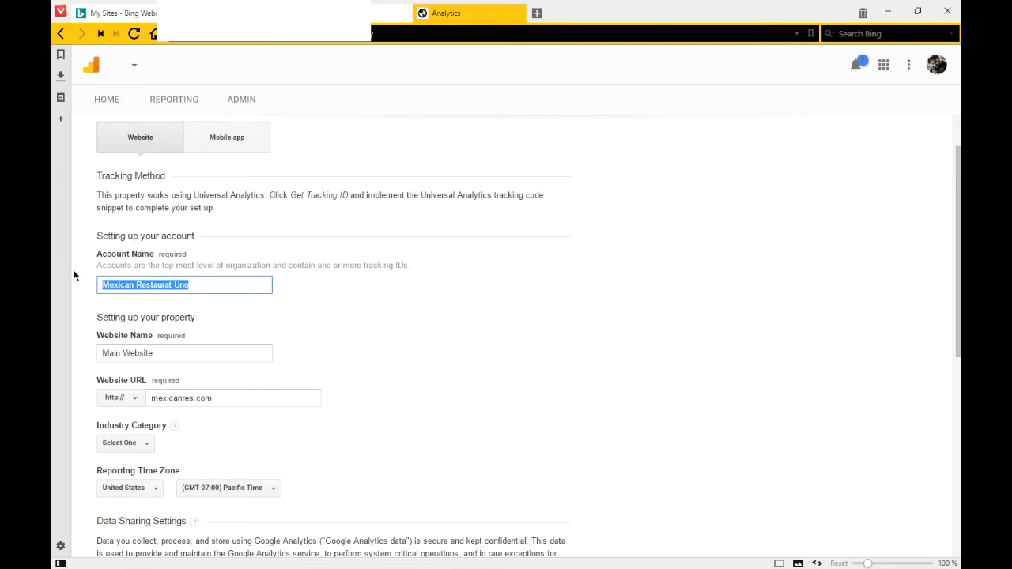
pyautogui.click(213, 283)
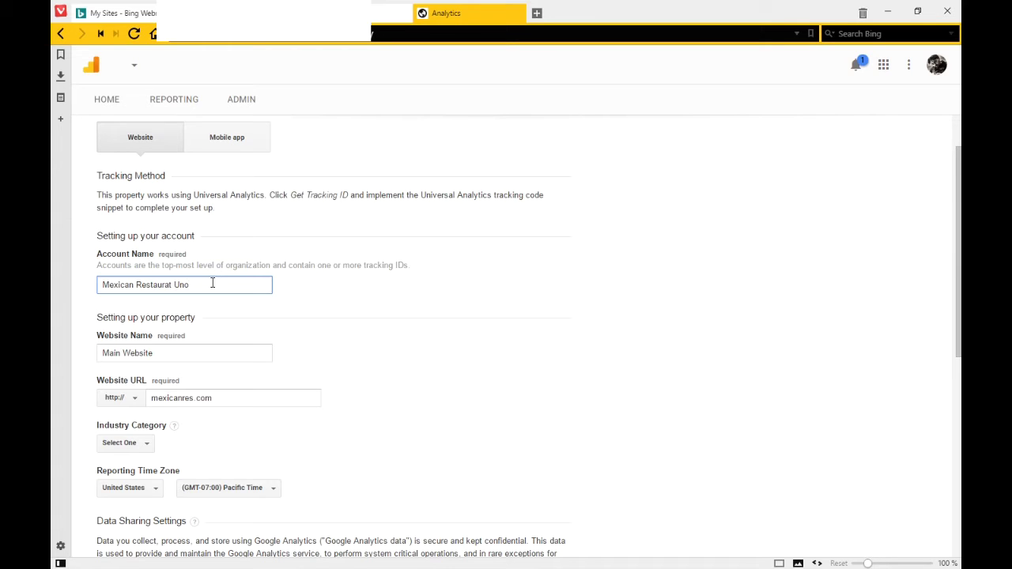
pyautogui.moveTo(136, 346); pyautogui.dragTo(96, 348)
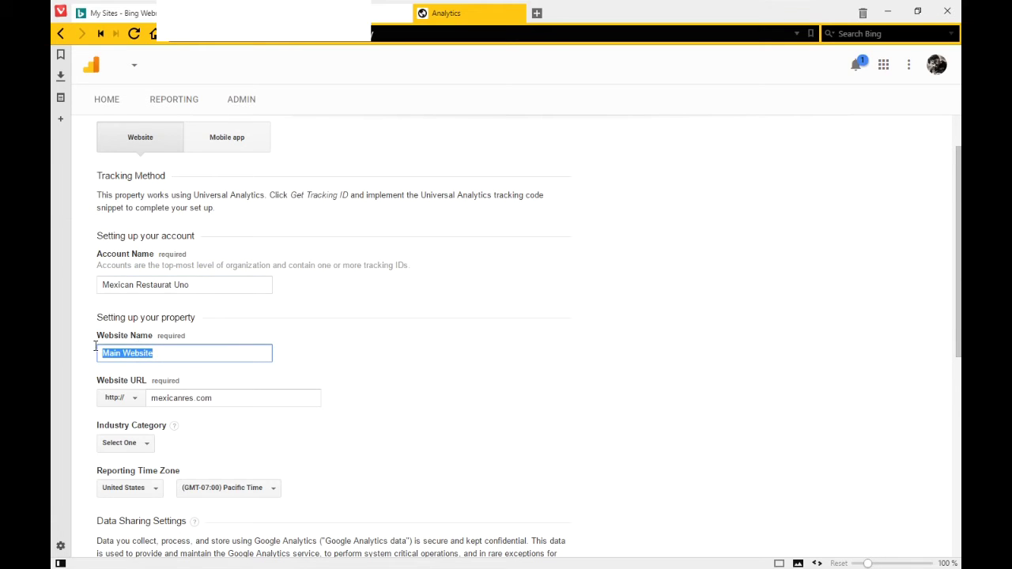
pyautogui.click(207, 356)
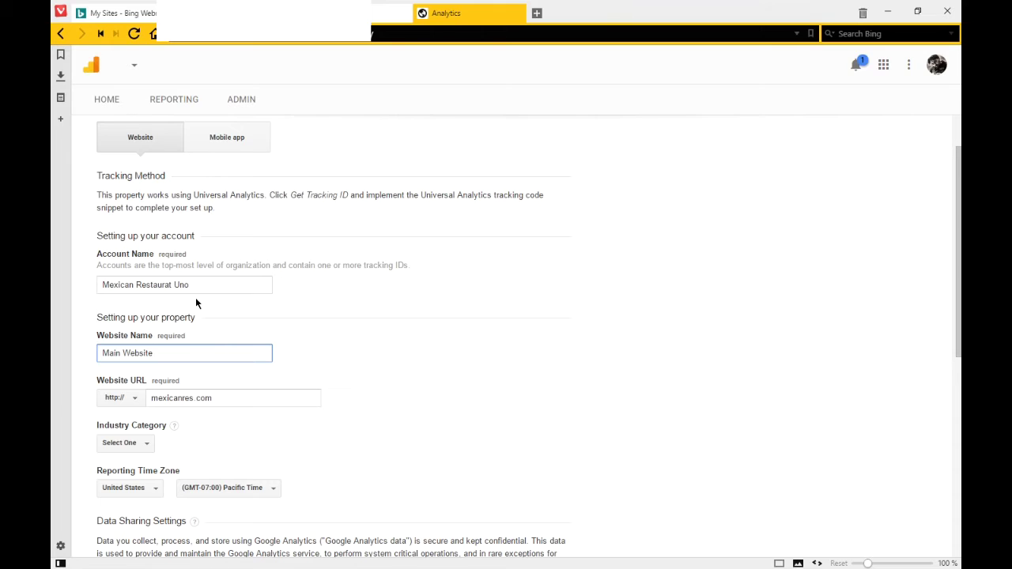
pyautogui.moveTo(190, 286); pyautogui.dragTo(136, 285)
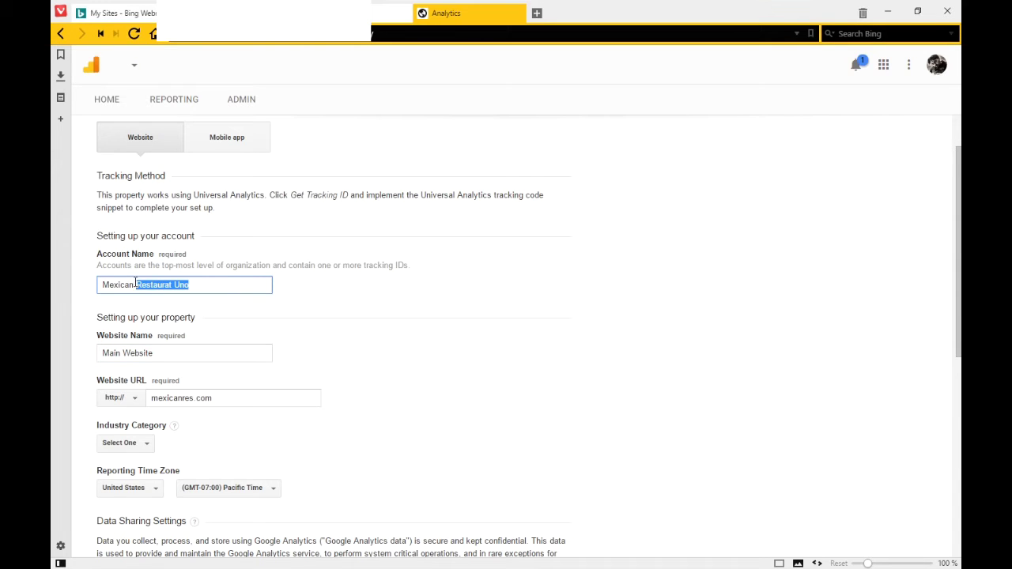
pyautogui.click(151, 354)
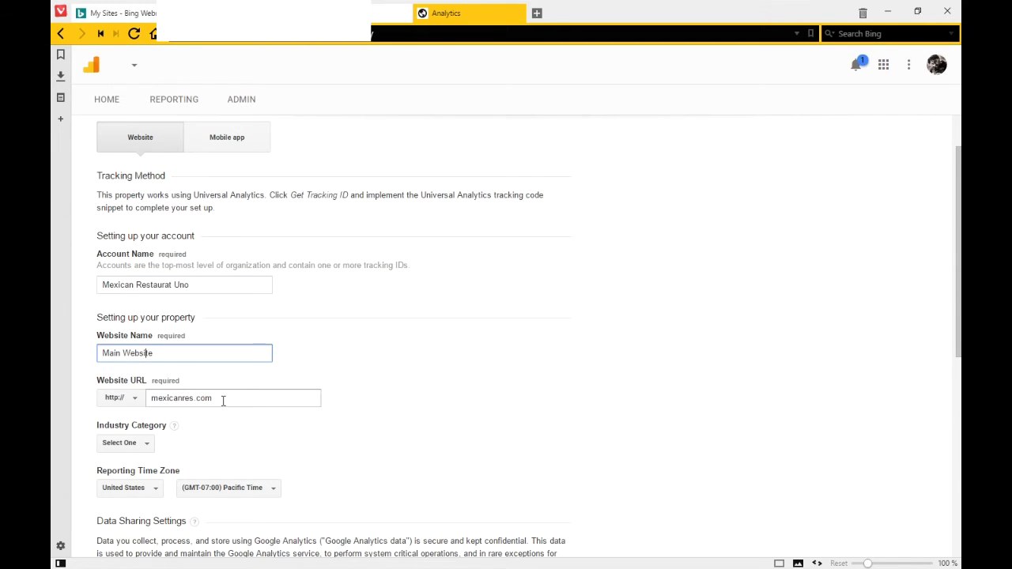
pyautogui.moveTo(223, 400); pyautogui.dragTo(75, 400)
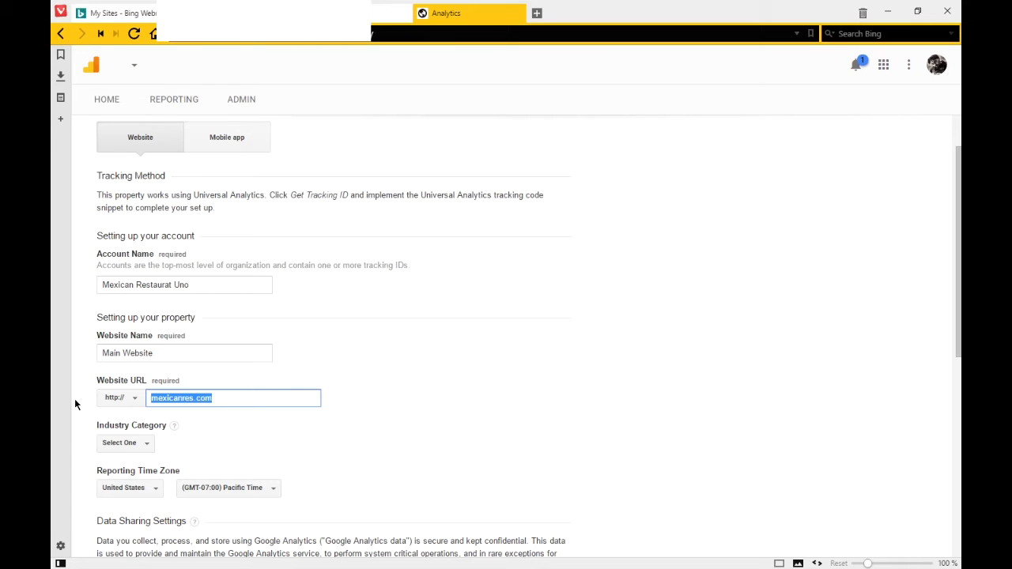
# Change the website name to YouTube Account and the website URL to youtube.com/mxrest
pyautogui.hotkey('shift', 'Tab')
pyautogui.hotkey('shift', 'Tab')
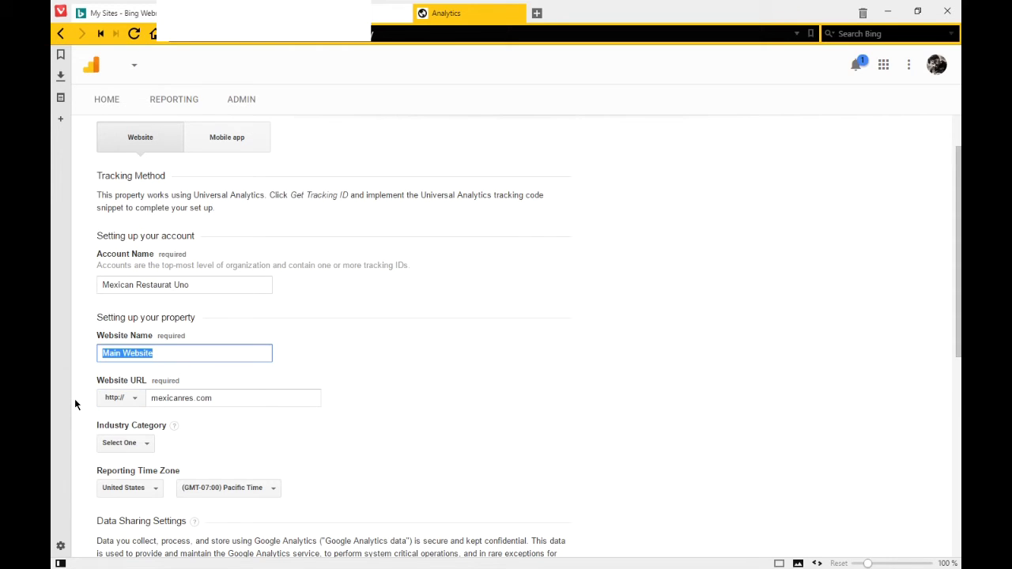
pyautogui.write('YouTube Account')
pyautogui.press('Tab')
pyautogui.press('Tab')
pyautogui.write('yo')
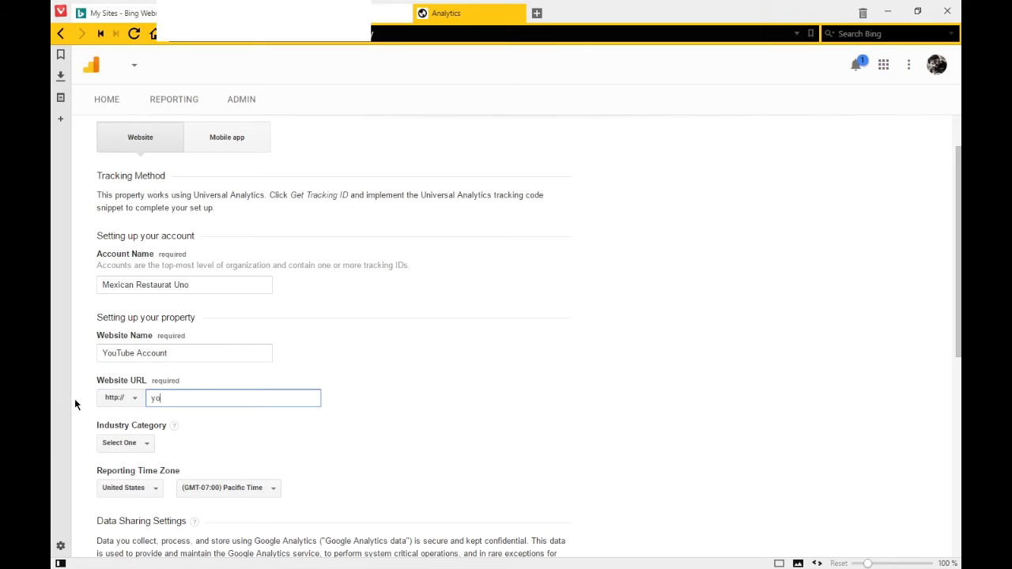
pyautogui.write('utube.com/mxrest')
# Set the account name to Victor's Bakery
pyautogui.hotkey('shift', 'Tab')
pyautogui.hotkey('shift', 'Tab')
pyautogui.hotkey('shift', 'Tab')
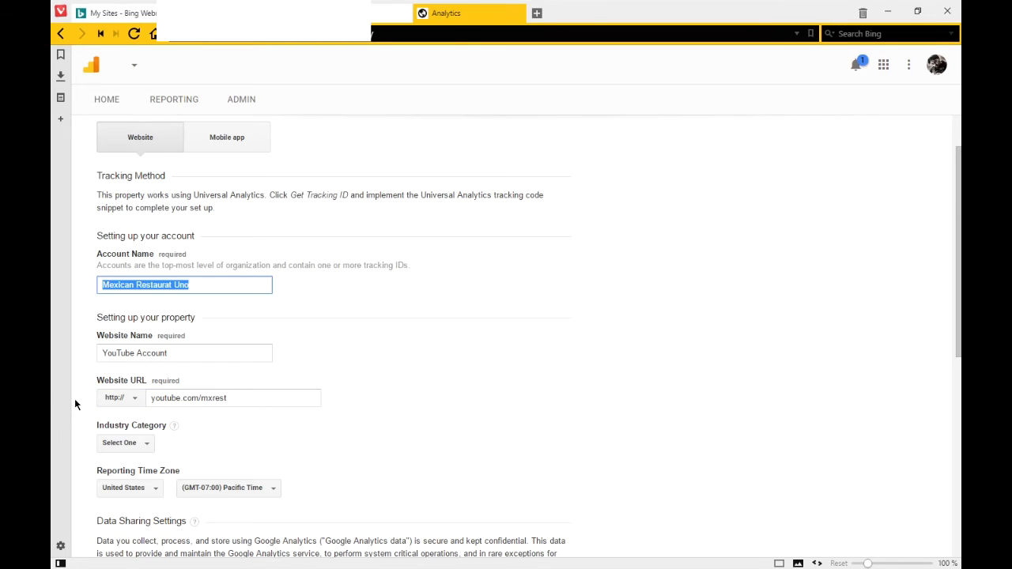
pyautogui.write('Victor')
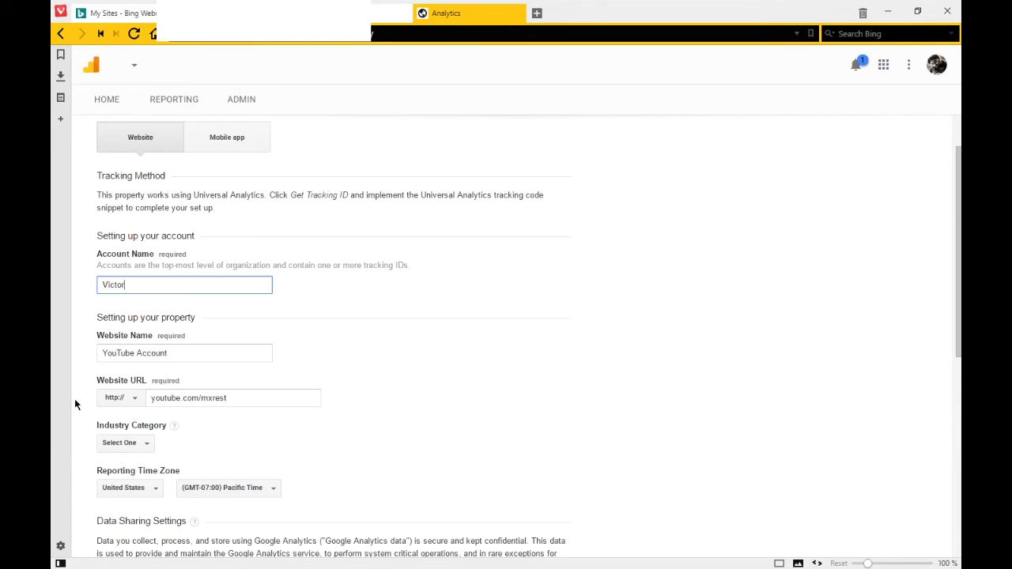
pyautogui.write("'s Bakery")
pyautogui.press('Tab')
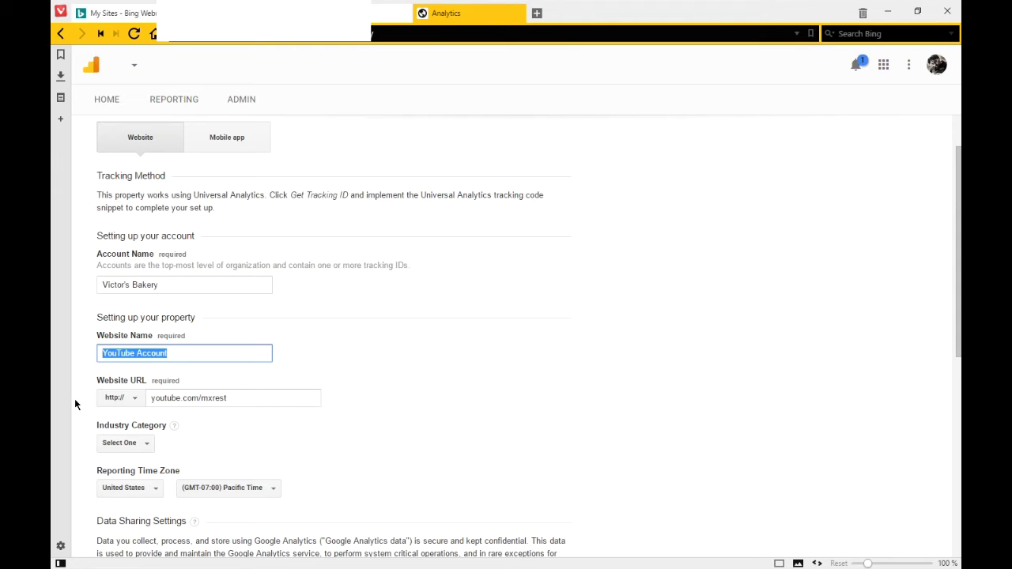
pyautogui.write('MainW')
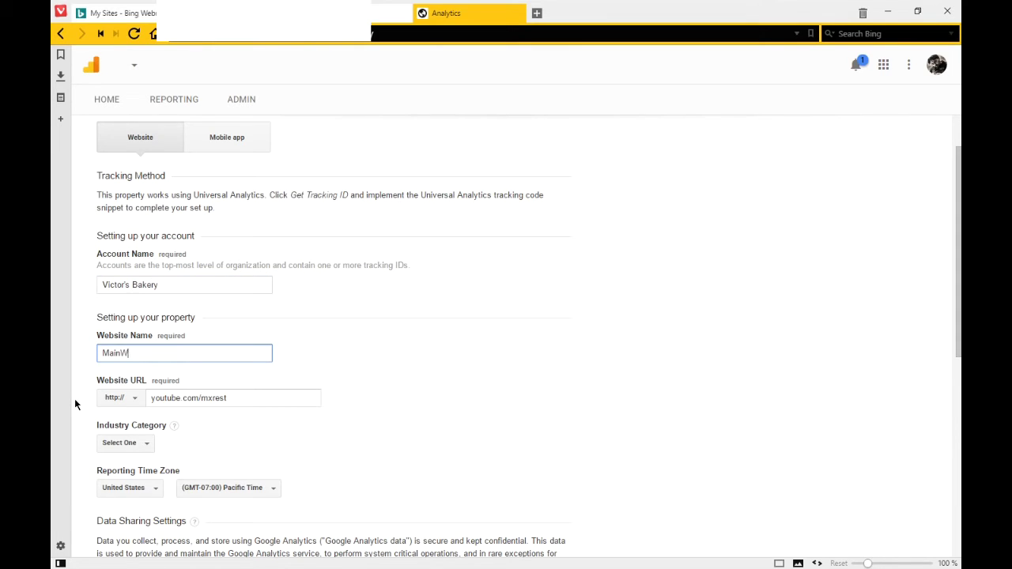
pyautogui.press('BackSpace')
pyautogui.write('Website')
pyautogui.press('Tab')
pyautogui.press('Tab')
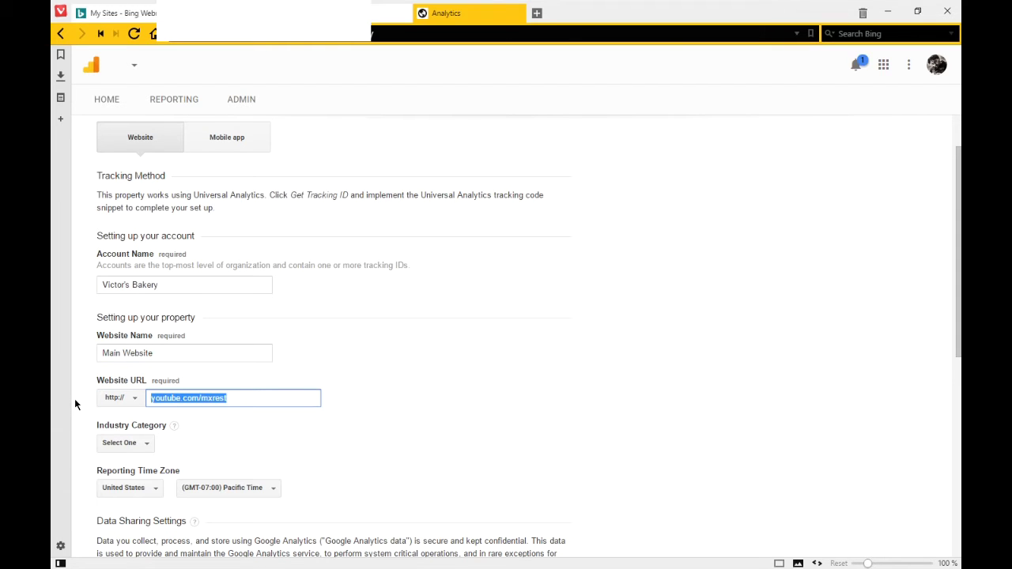
pyautogui.write('victorsbak')
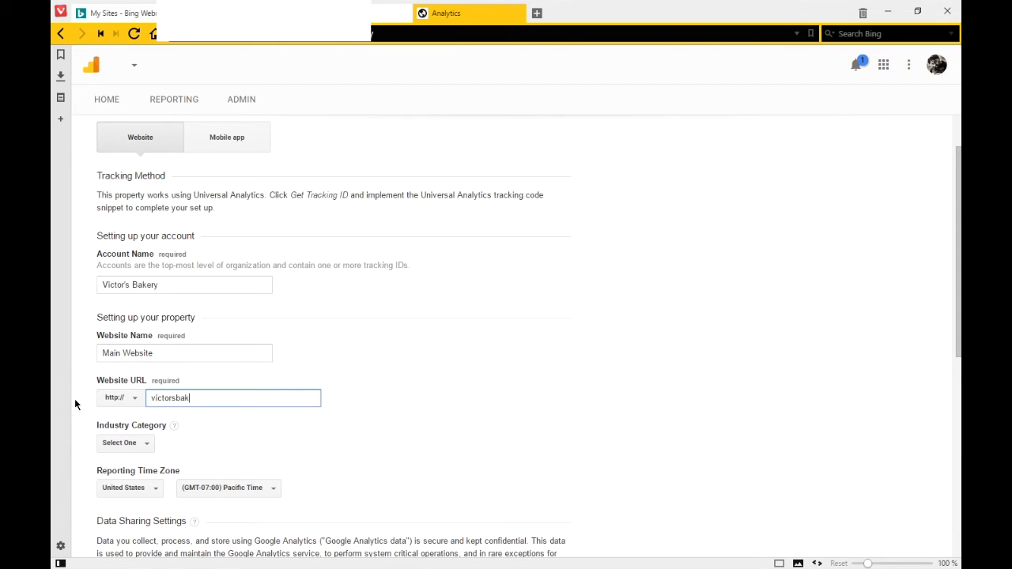
pyautogui.write('erybiz.com')
pyautogui.click(119, 402)
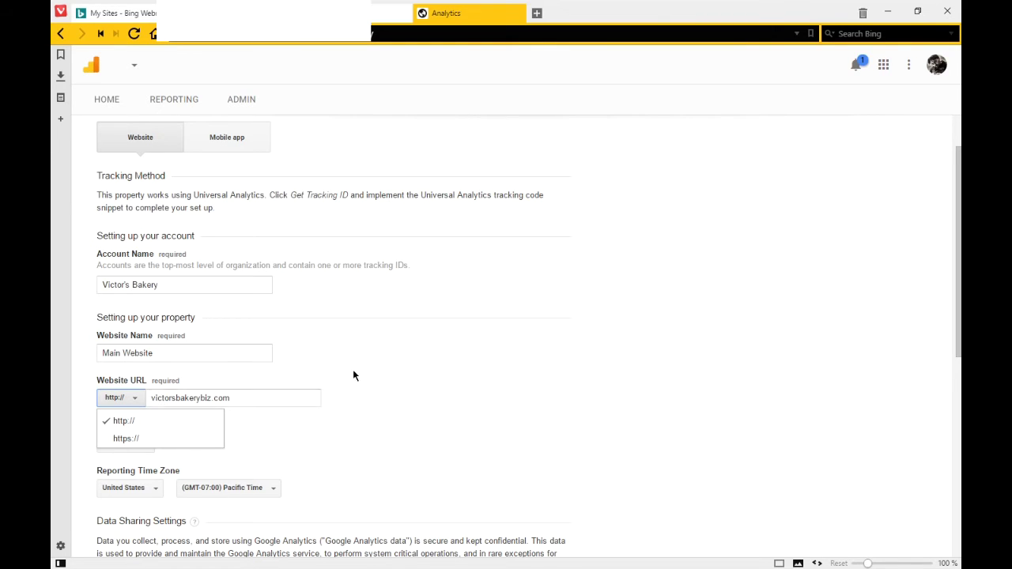
pyautogui.click(400, 374)
# Set the industry category to Food and Drink
pyautogui.scroll(-3, 399, 373)
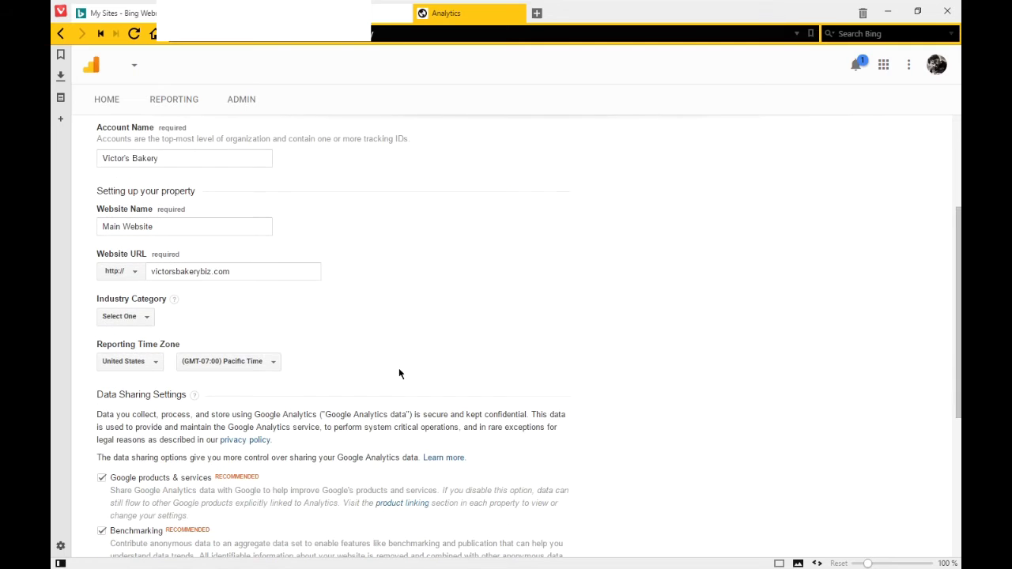
pyautogui.click(129, 318)
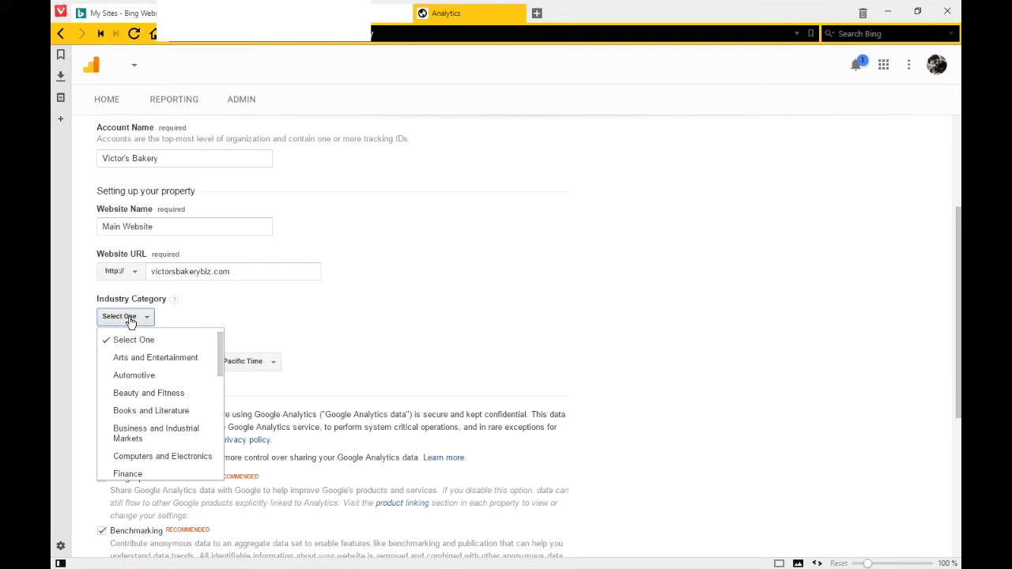
pyautogui.click(221, 462)
pyautogui.click(155, 363)
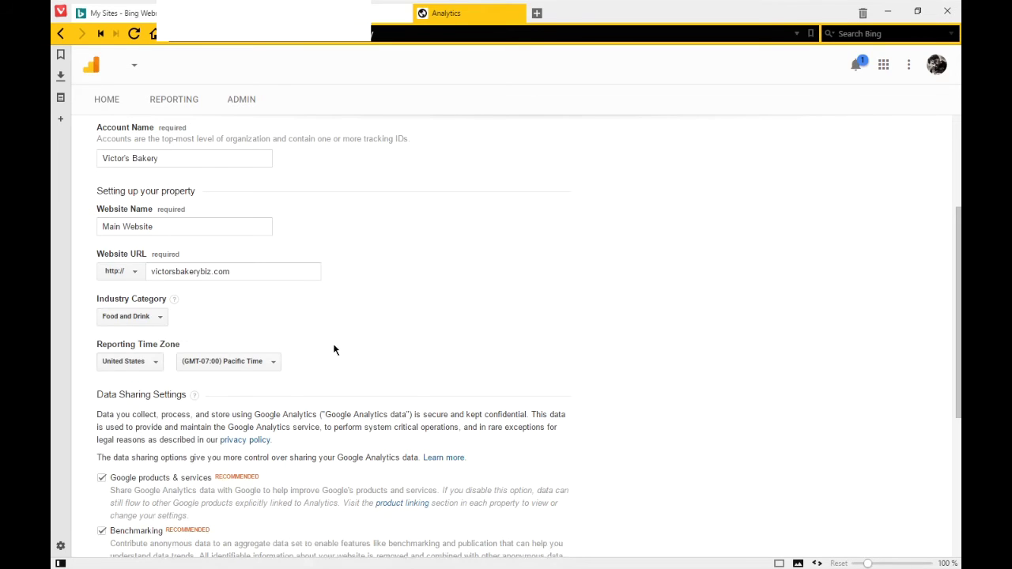
# Turn off data sharing for Account specialists, Benchmarking, and Google products & services
pyautogui.scroll(-5, 340, 348)
pyautogui.scroll(-1, 410, 337)
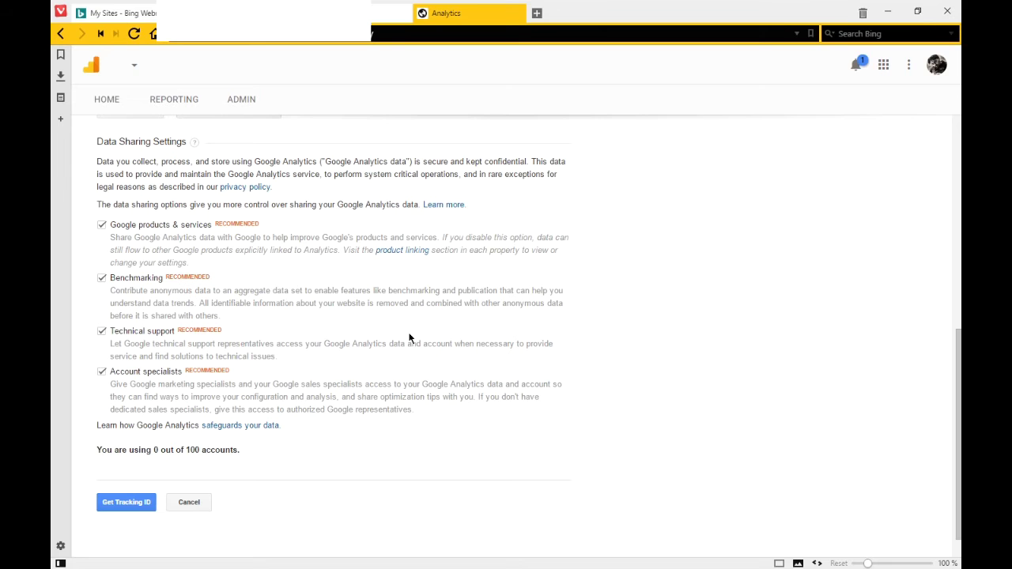
pyautogui.click(102, 371)
pyautogui.click(101, 277)
pyautogui.click(102, 224)
# Request the tracking ID and accept the Google Analytics Terms of Service for the United States
pyautogui.click(126, 502)
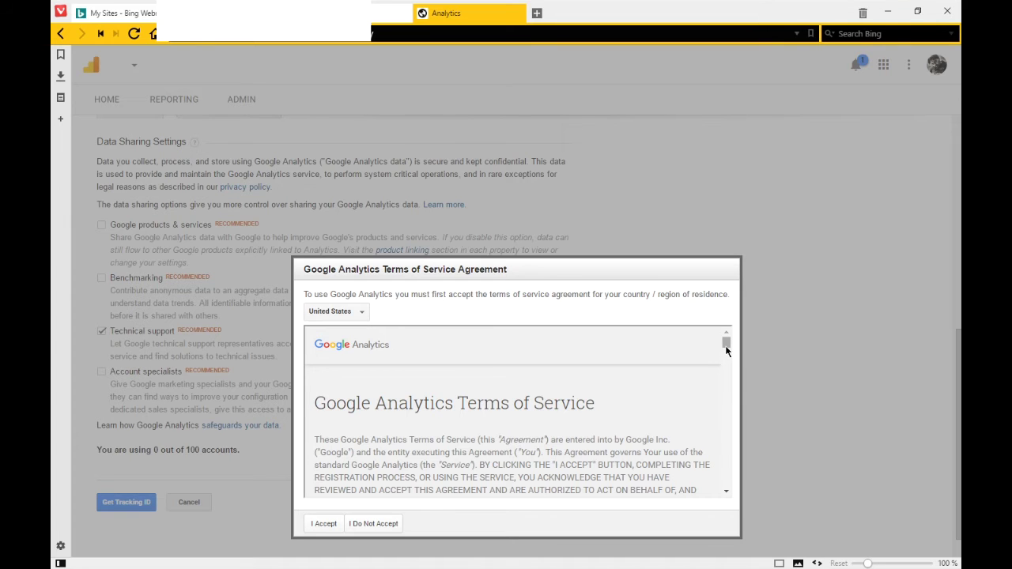
pyautogui.moveTo(726, 348)
pyautogui.mouseDown()
pyautogui.moveTo(730, 498)
pyautogui.moveTo(726, 348)
pyautogui.mouseUp()
pyautogui.click(335, 525)
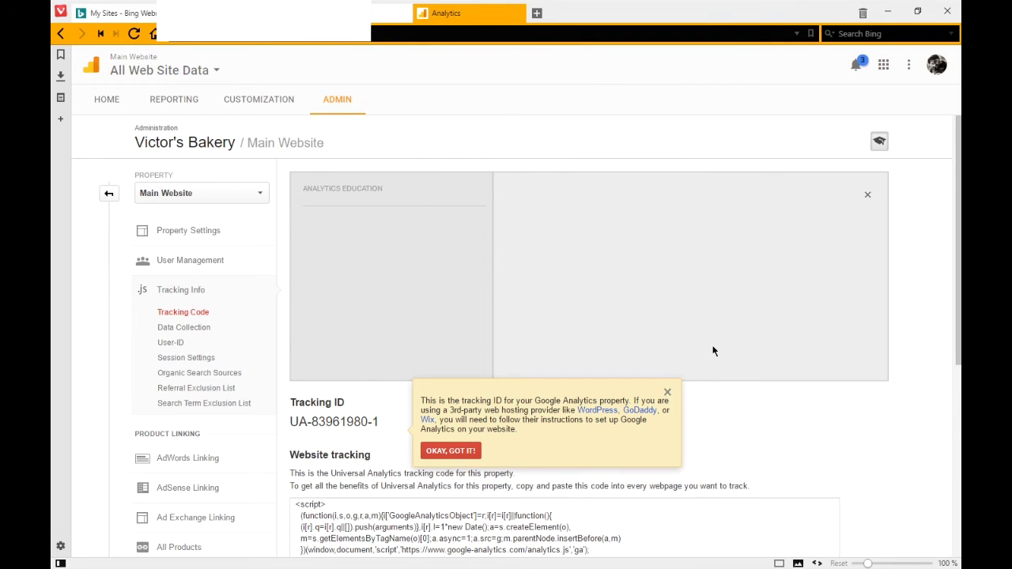
# Examine the property's tracking ID, the website tracking script and the instruction for placing it on every webpage
pyautogui.scroll(-1, 765, 393)
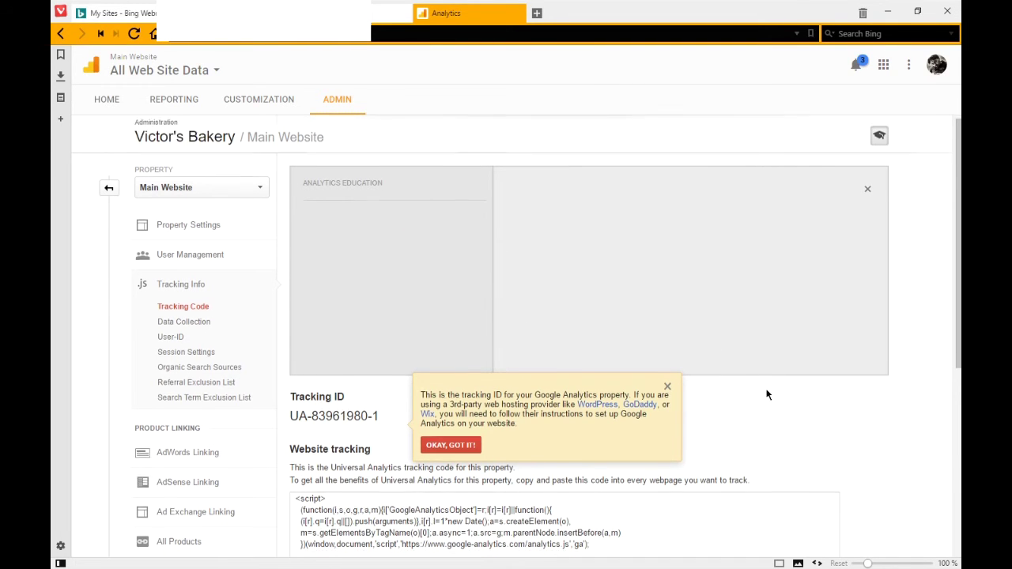
pyautogui.scroll(-1, 766, 391)
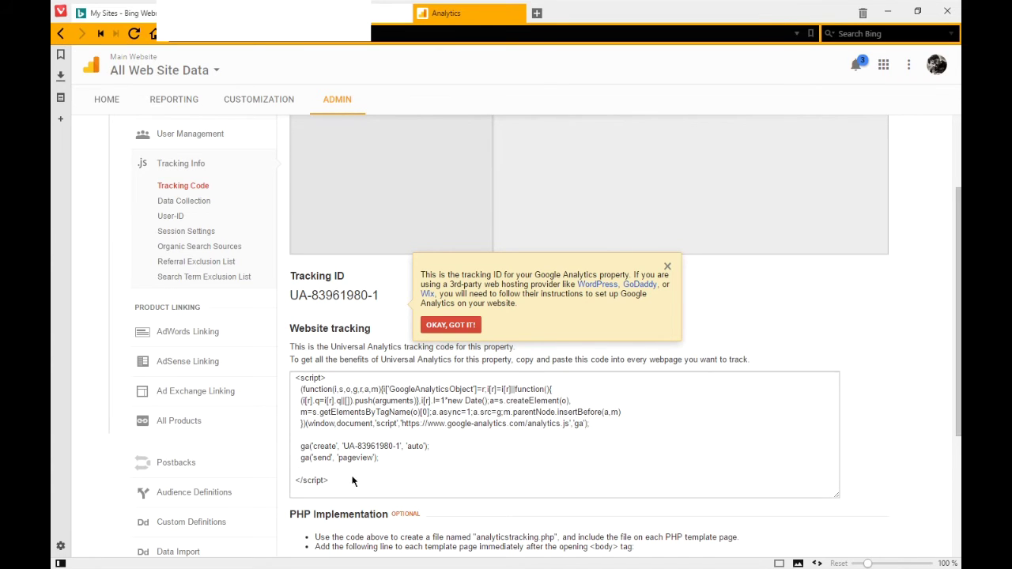
pyautogui.moveTo(352, 488); pyautogui.dragTo(287, 366)
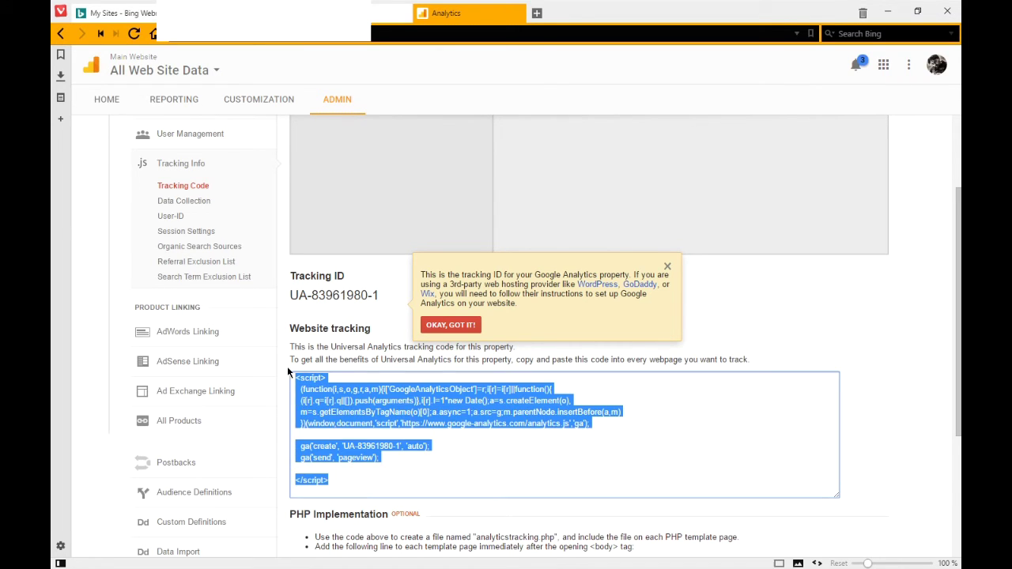
pyautogui.click(412, 479)
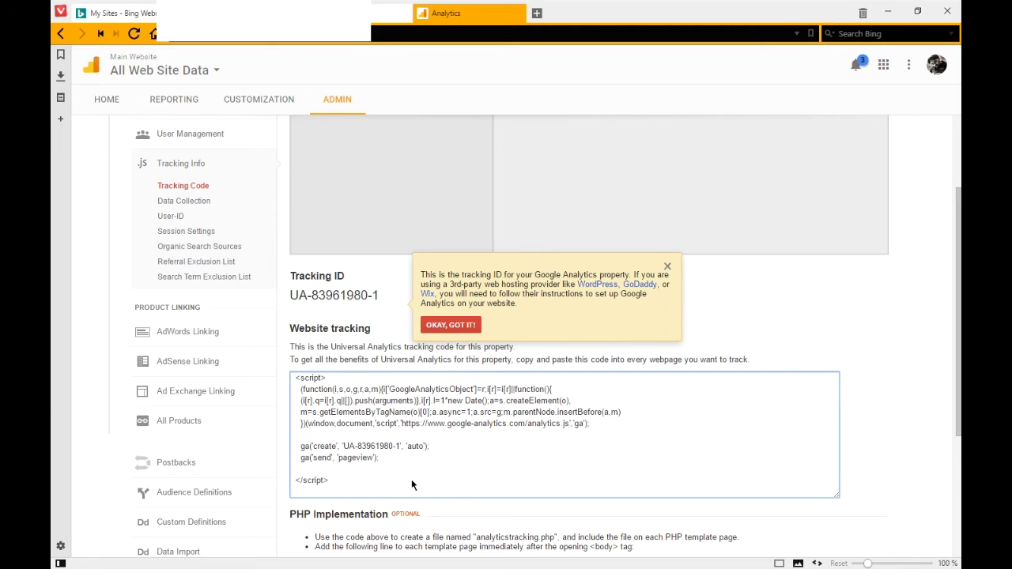
pyautogui.moveTo(524, 360); pyautogui.dragTo(738, 360)
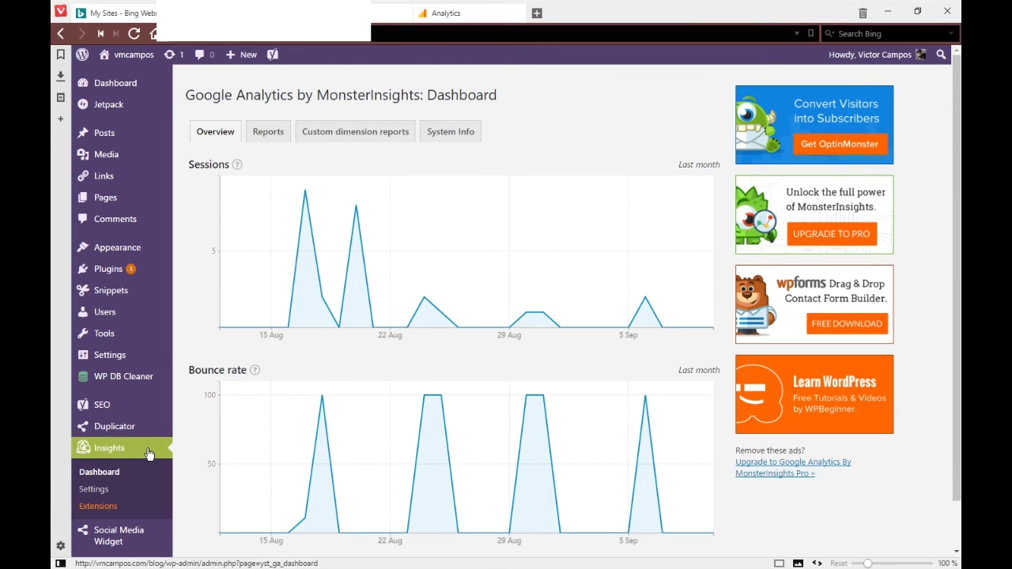
# View the MonsterInsights general settings in WordPress, and return to Google Analytics to show the accounts on its home page
pyautogui.click(99, 492)
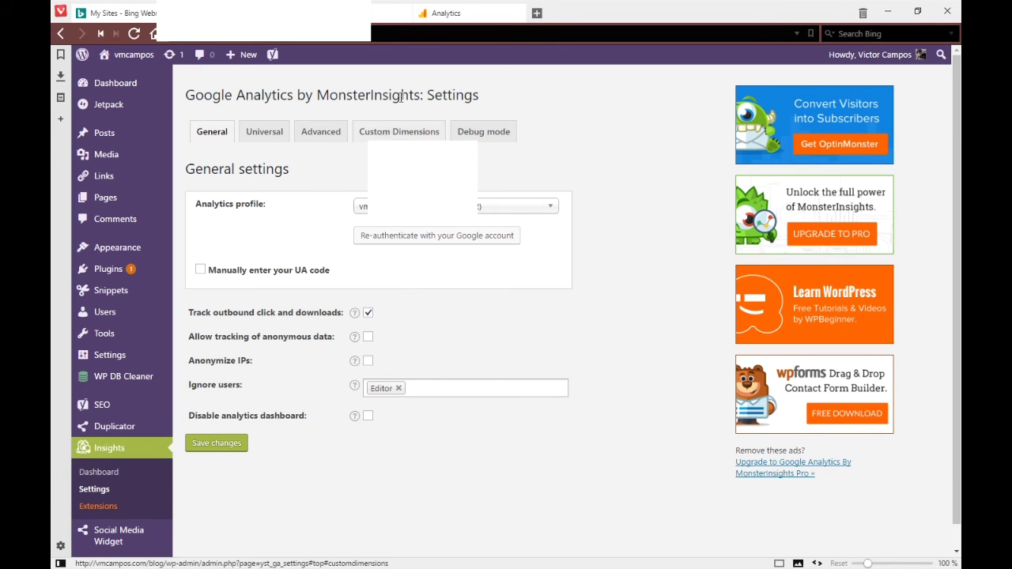
pyautogui.click(445, 14)
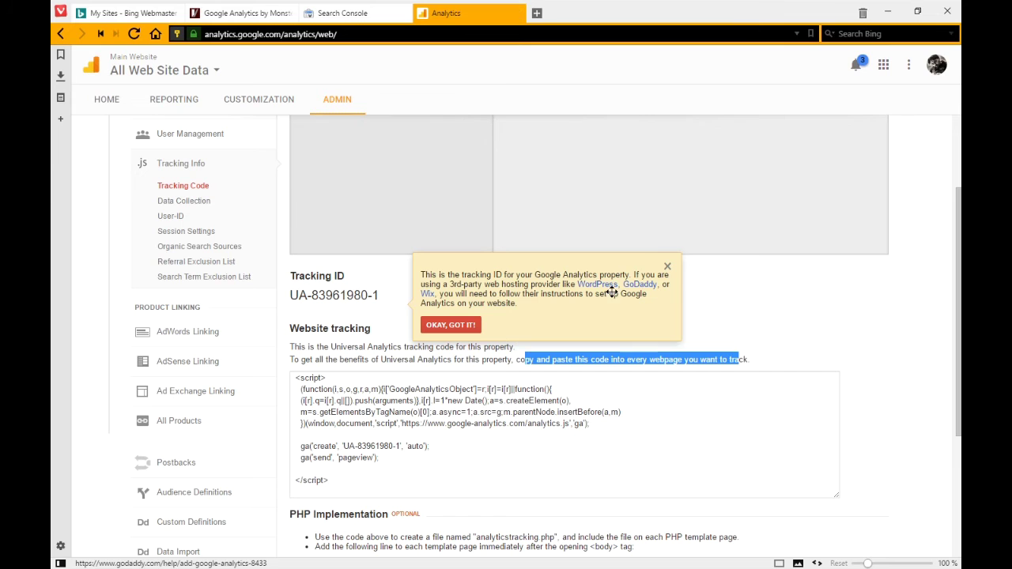
pyautogui.click(893, 345)
pyautogui.scroll(2, 891, 342)
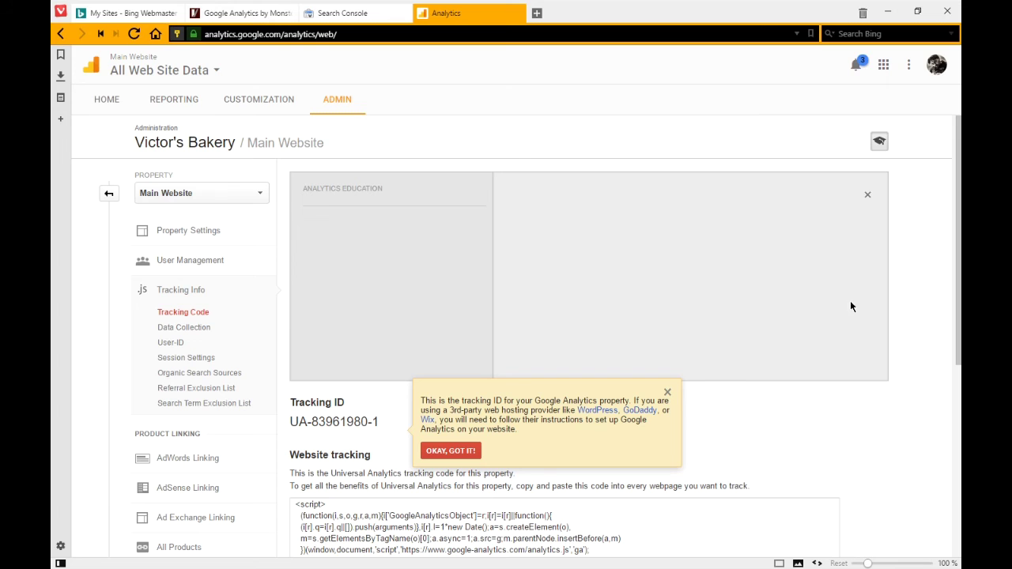
pyautogui.click(107, 105)
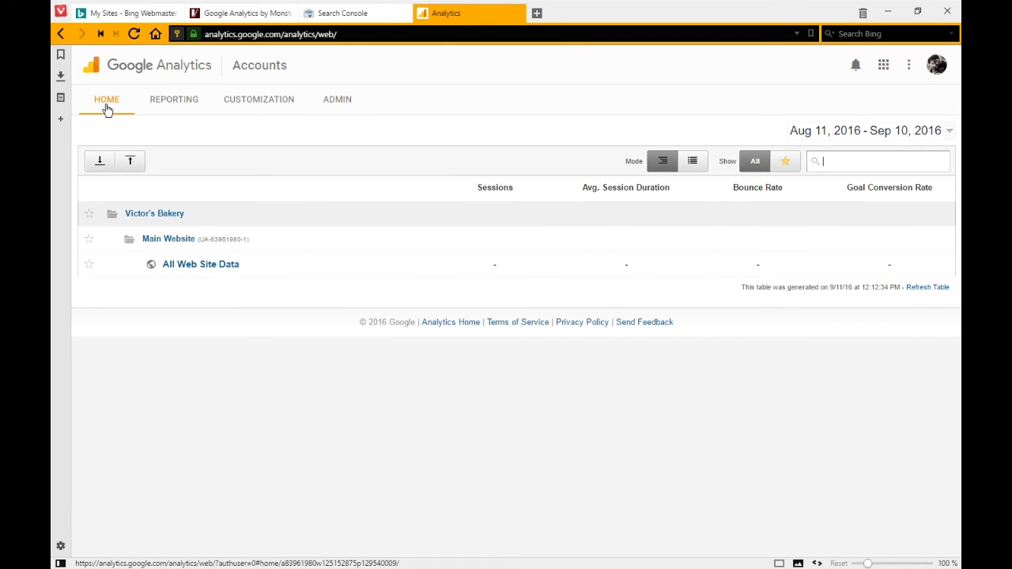